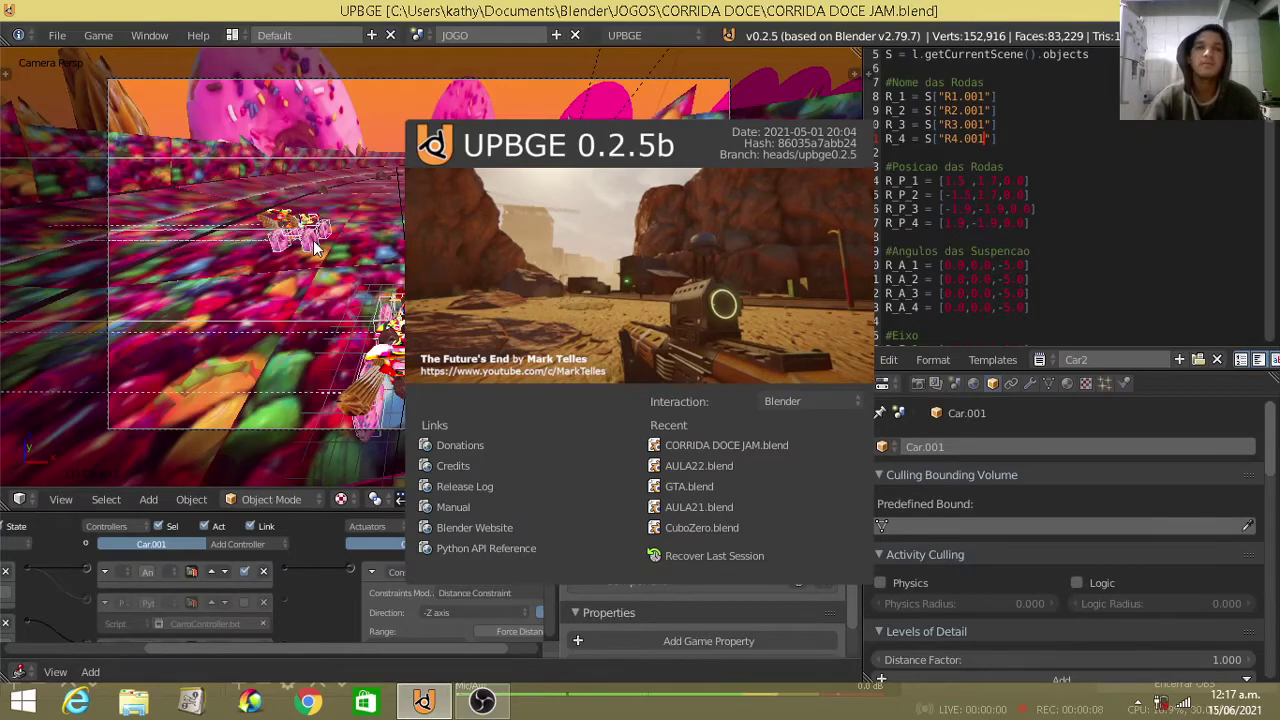
# - Dismiss the startup splash, then open and close the text editor's Edit menu without choosing anything
pyautogui.click(57, 38)
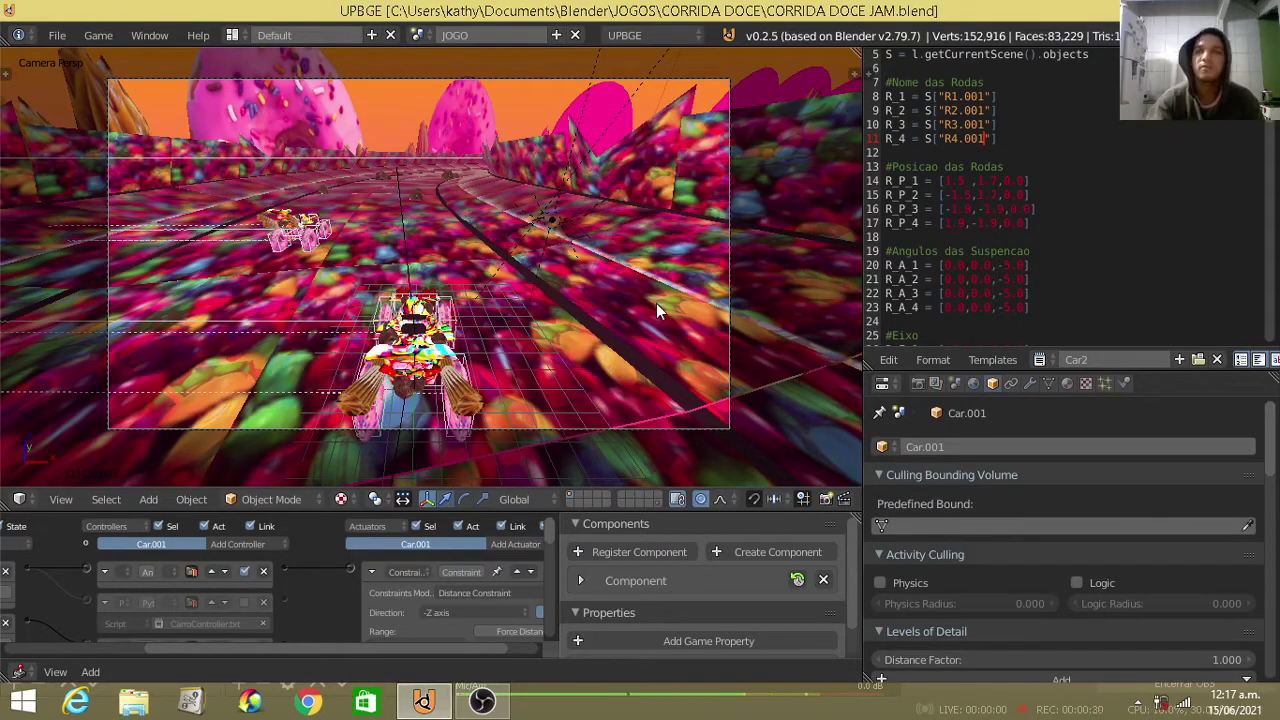
pyautogui.click(895, 361)
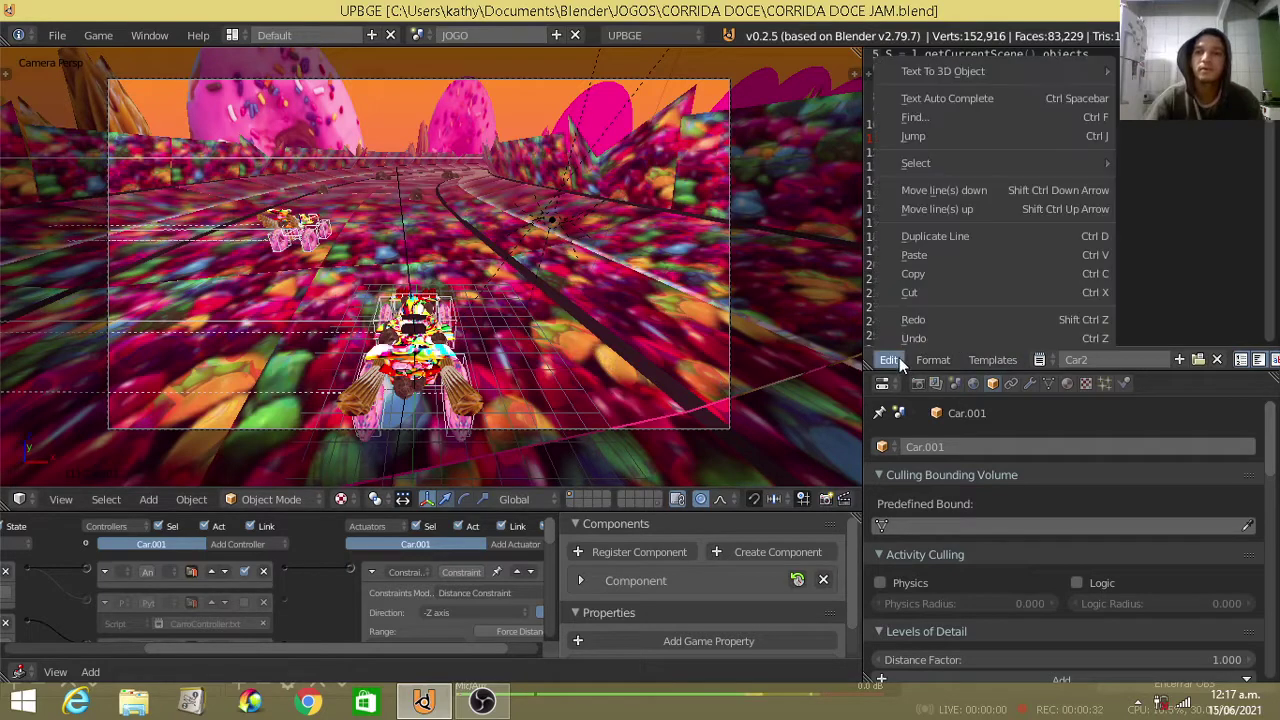
pyautogui.click(893, 360)
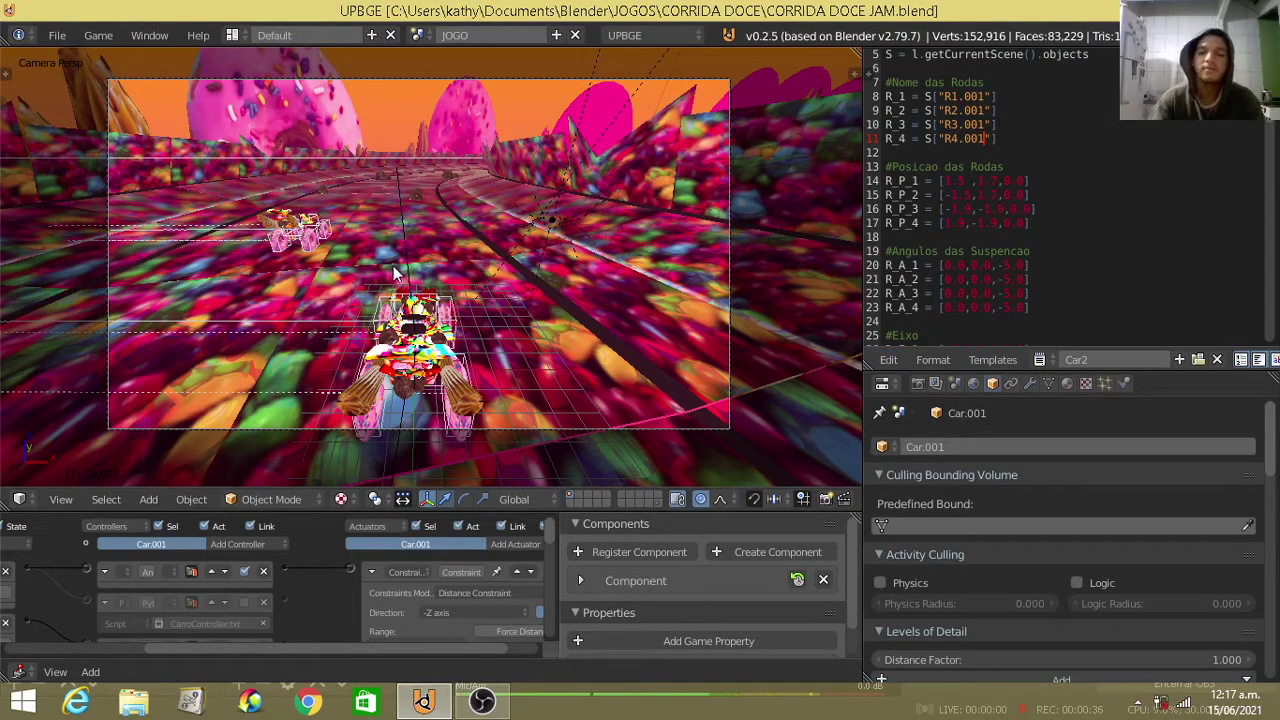
# - Play-test the candy race once, stop it, and start it again in the viewport
pyautogui.press('p')
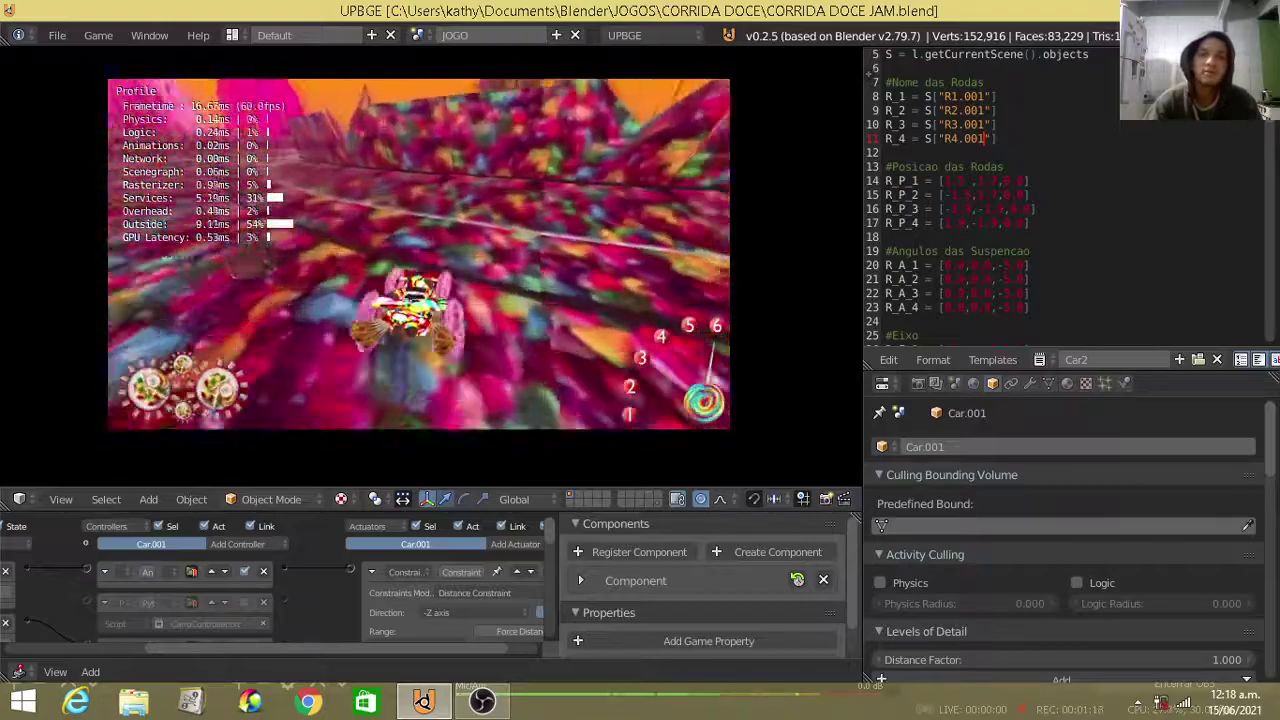
pyautogui.press('Escape')
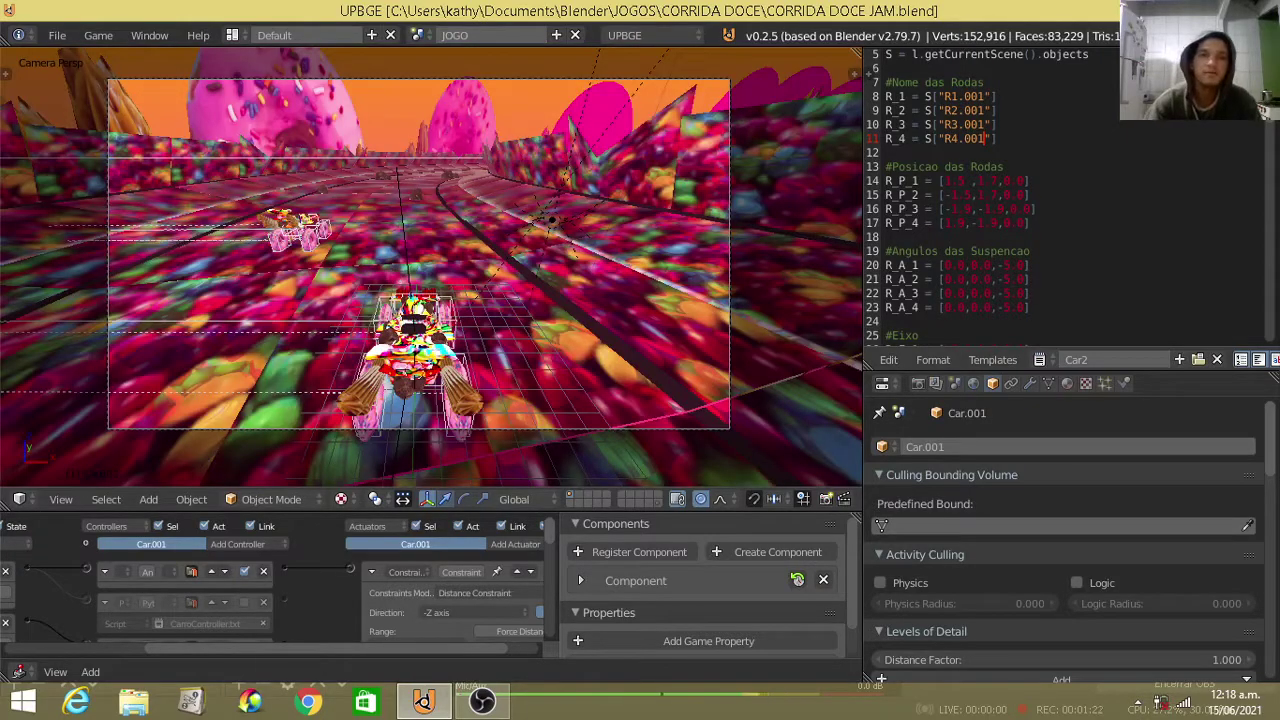
pyautogui.press('p')
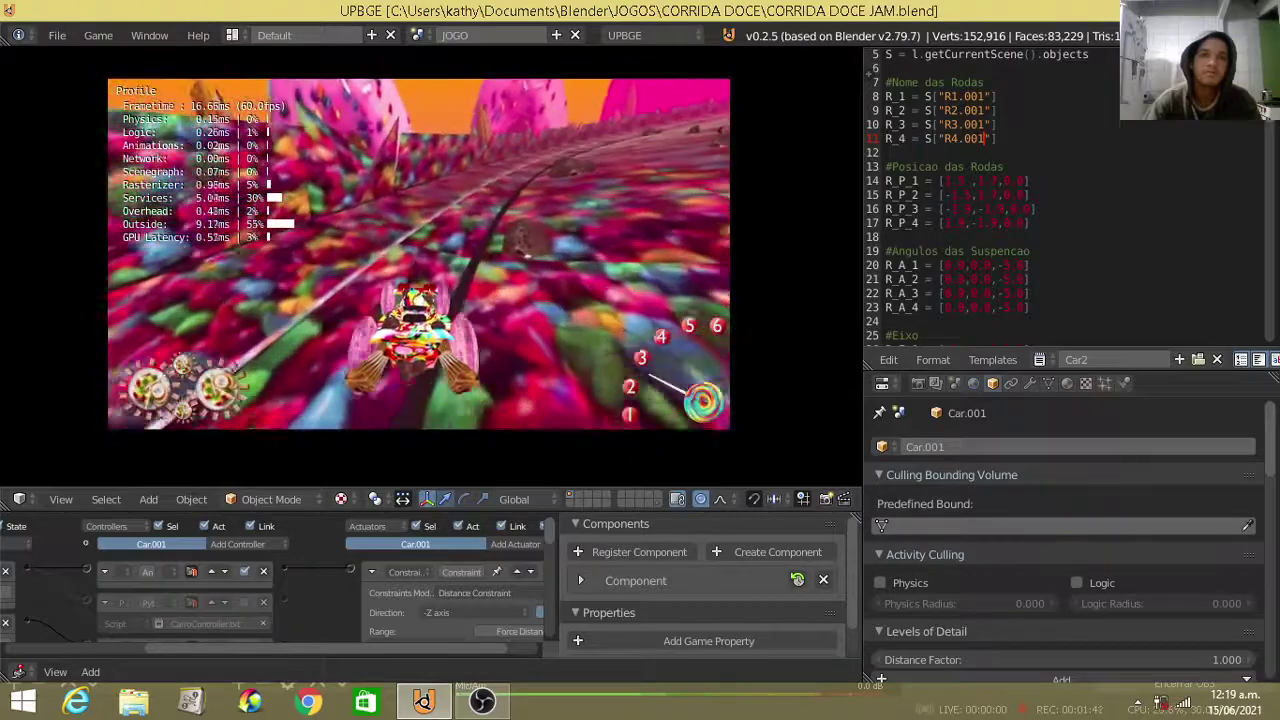
# - Stop the running race, then stop the replayed drive to return to the camera view
pyautogui.press('Escape')
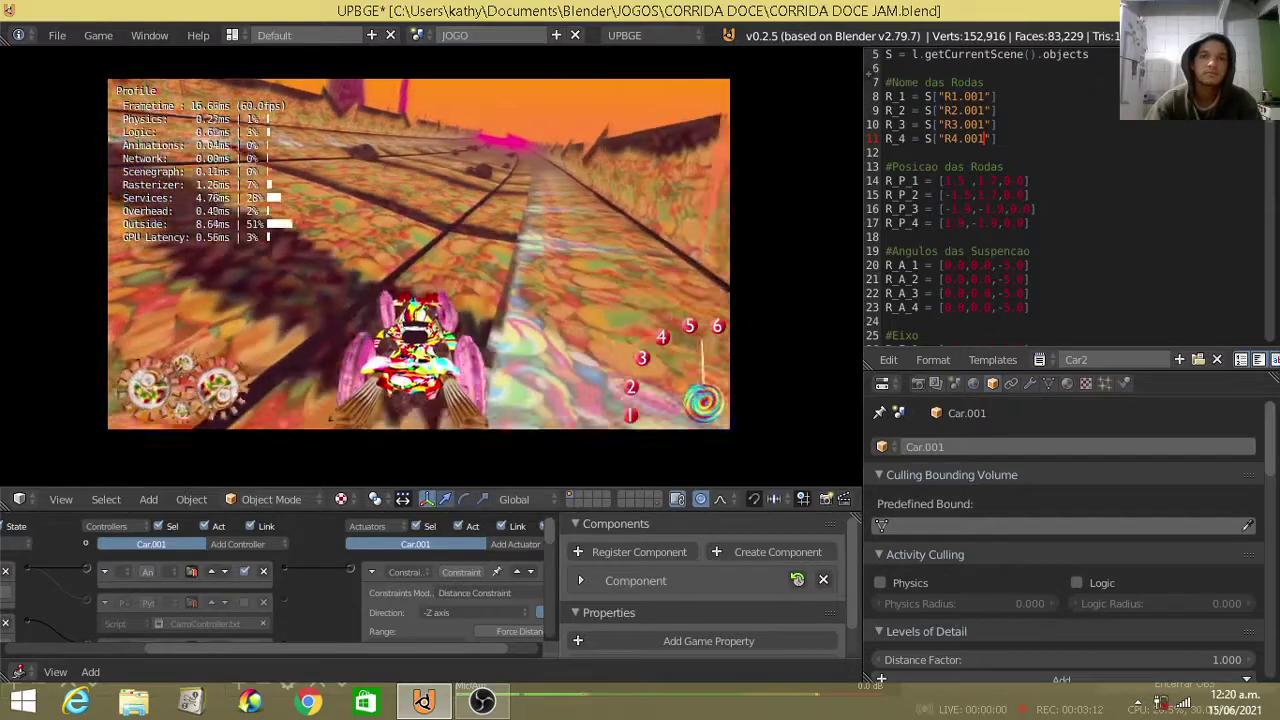
pyautogui.press('Escape')
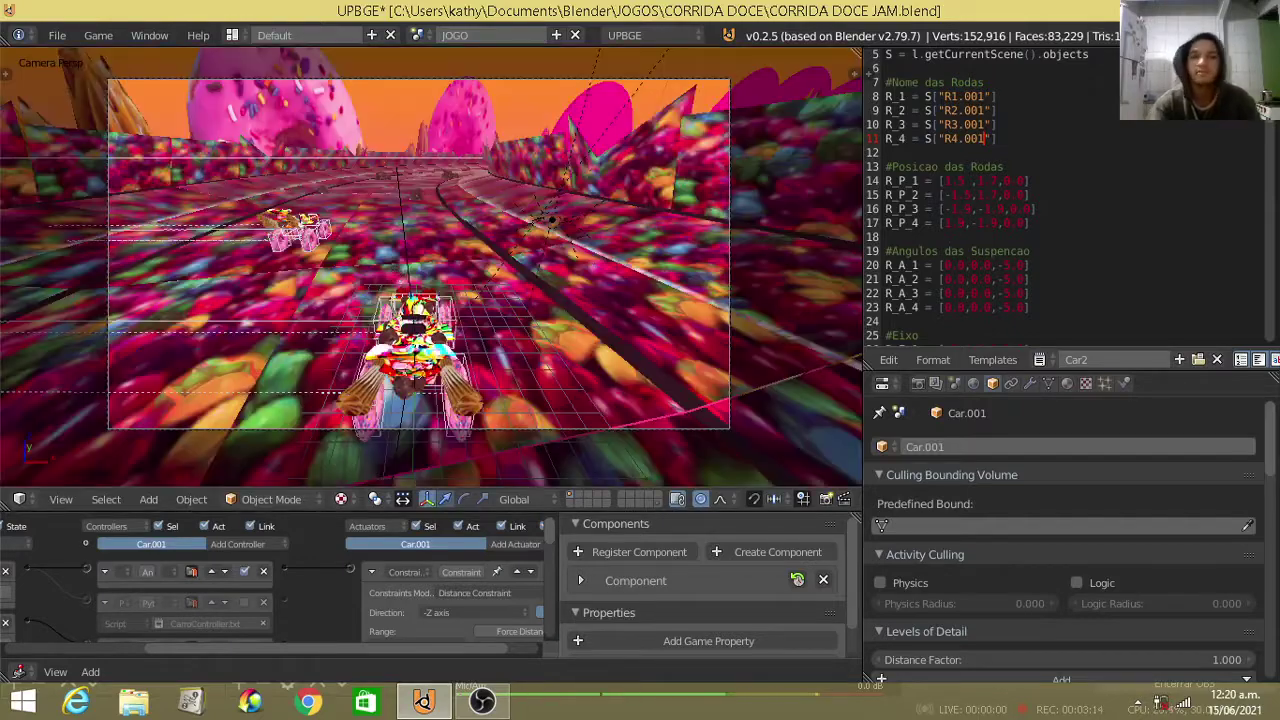
# - Start the game engine from the camera view to drive the kart on the candy track
pyautogui.press('p')
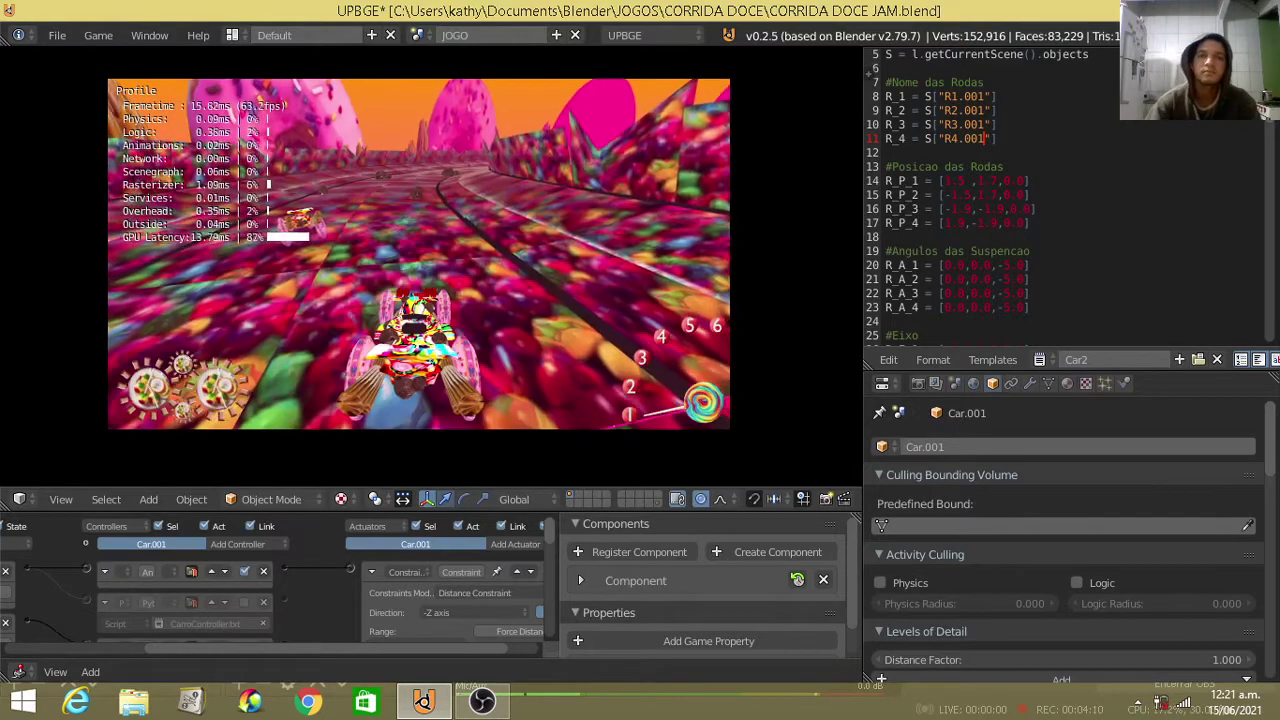
# - Stop the game and select the kart's Cube object by cycling through overlapping objects
pyautogui.press('Escape')
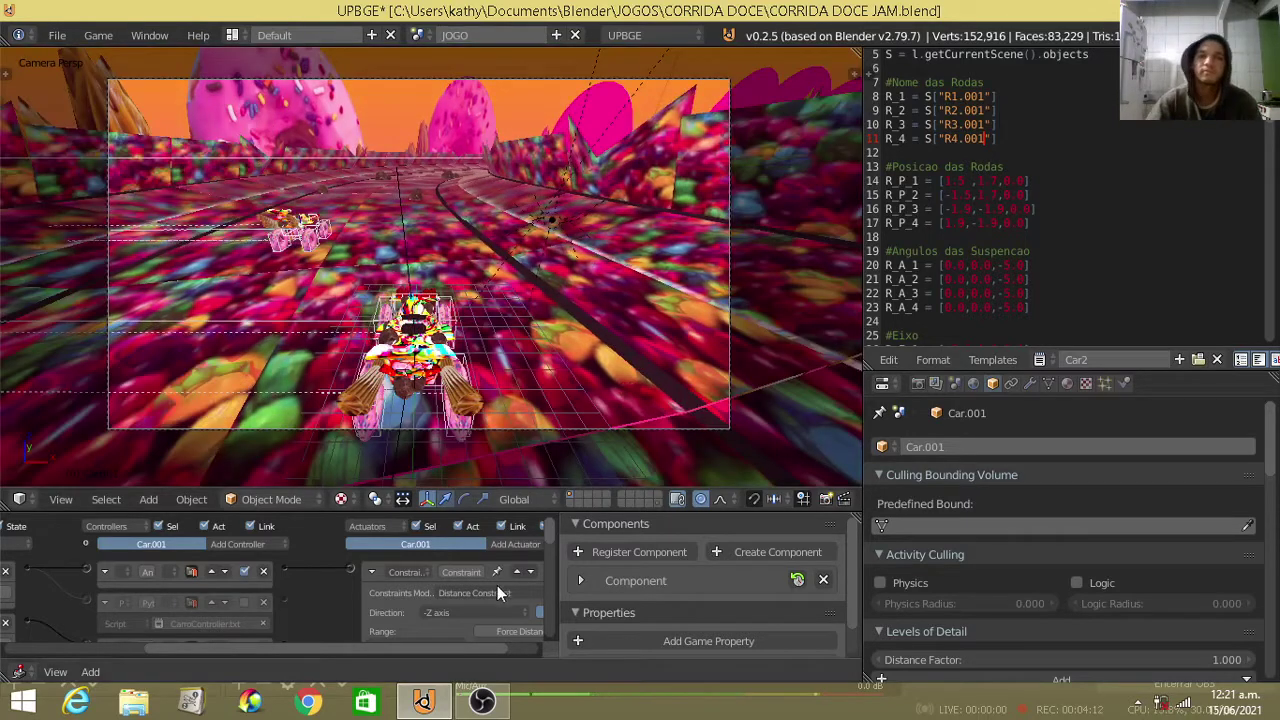
pyautogui.rightClick(437, 397)
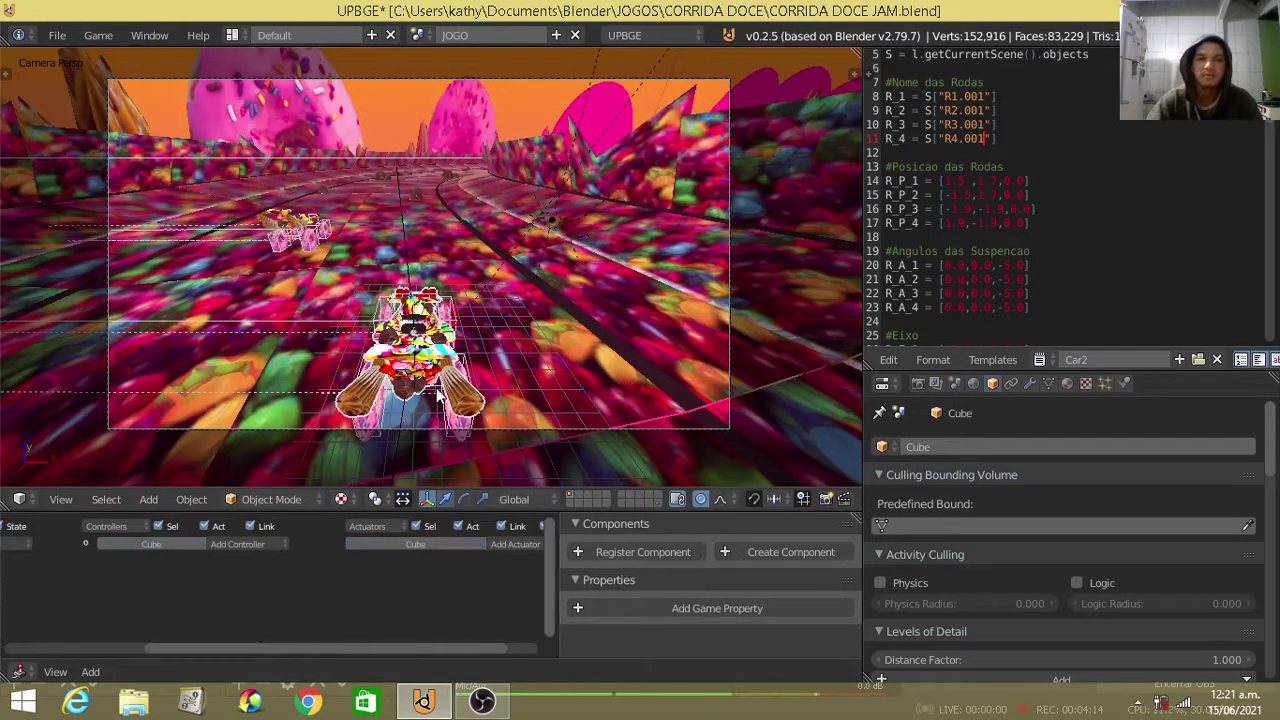
pyautogui.rightClick(437, 397)
pyautogui.rightClick(437, 397)
pyautogui.rightClick(437, 397)
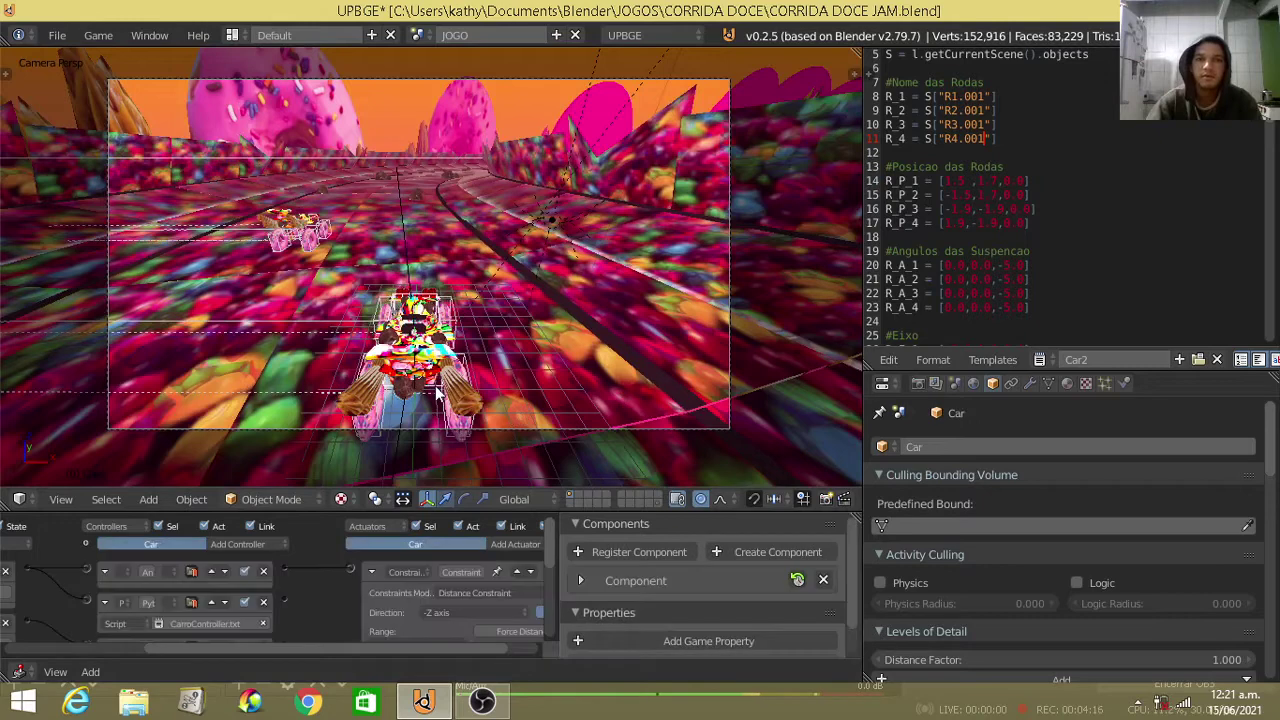
pyautogui.rightClick(437, 397)
pyautogui.rightClick(437, 397)
pyautogui.rightClick(437, 397)
pyautogui.rightClick(437, 397)
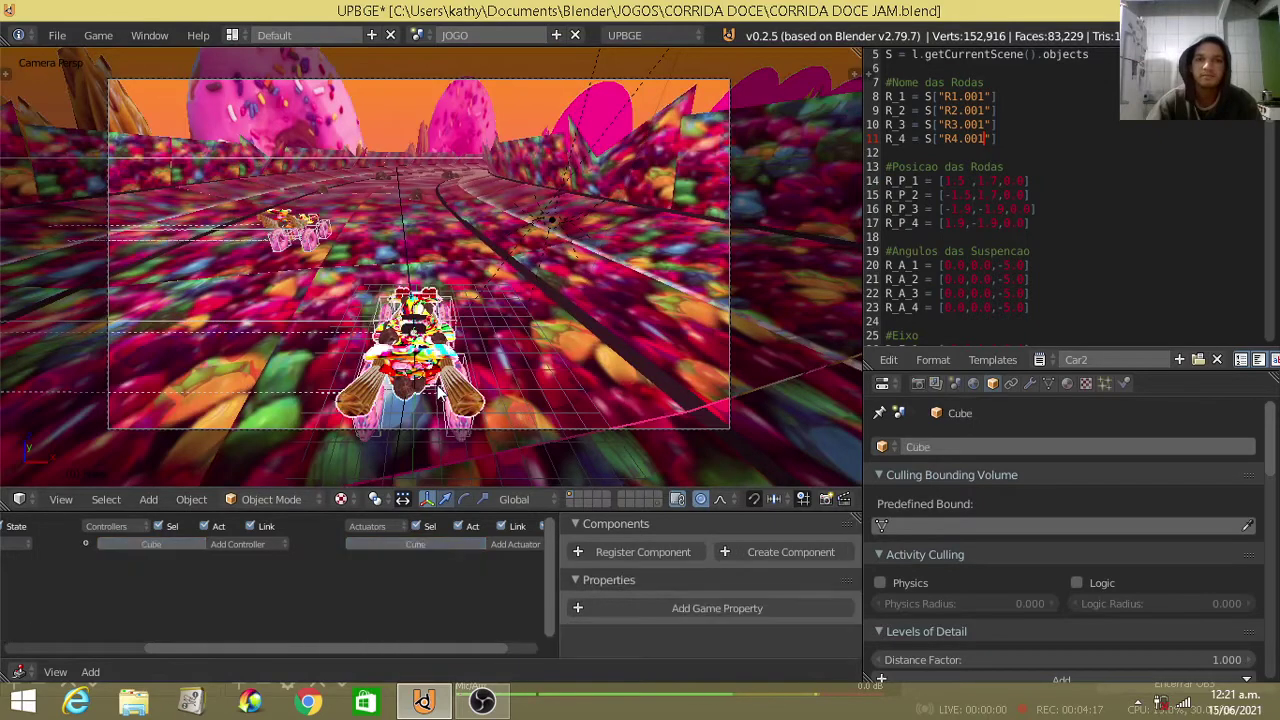
# - Show the CarroController.txt script in the text editor
pyautogui.click(1040, 359)
pyautogui.click(1046, 357)
pyautogui.click(1046, 357)
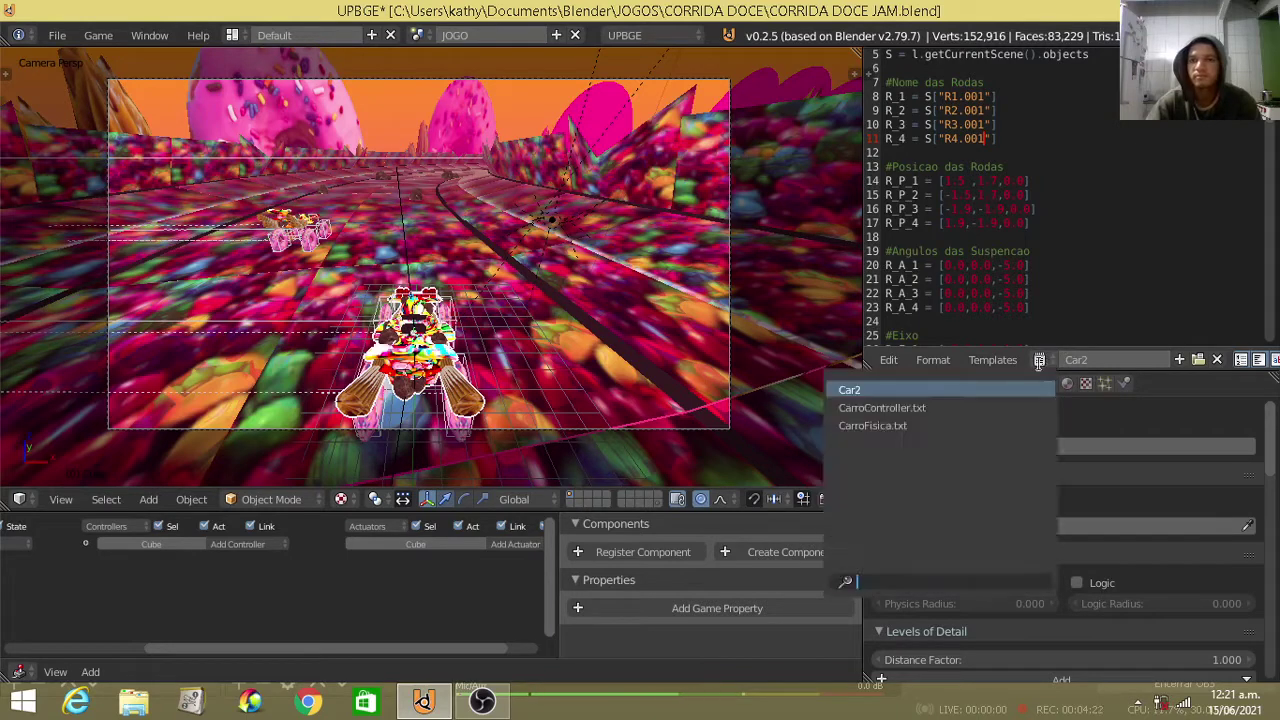
pyautogui.click(974, 408)
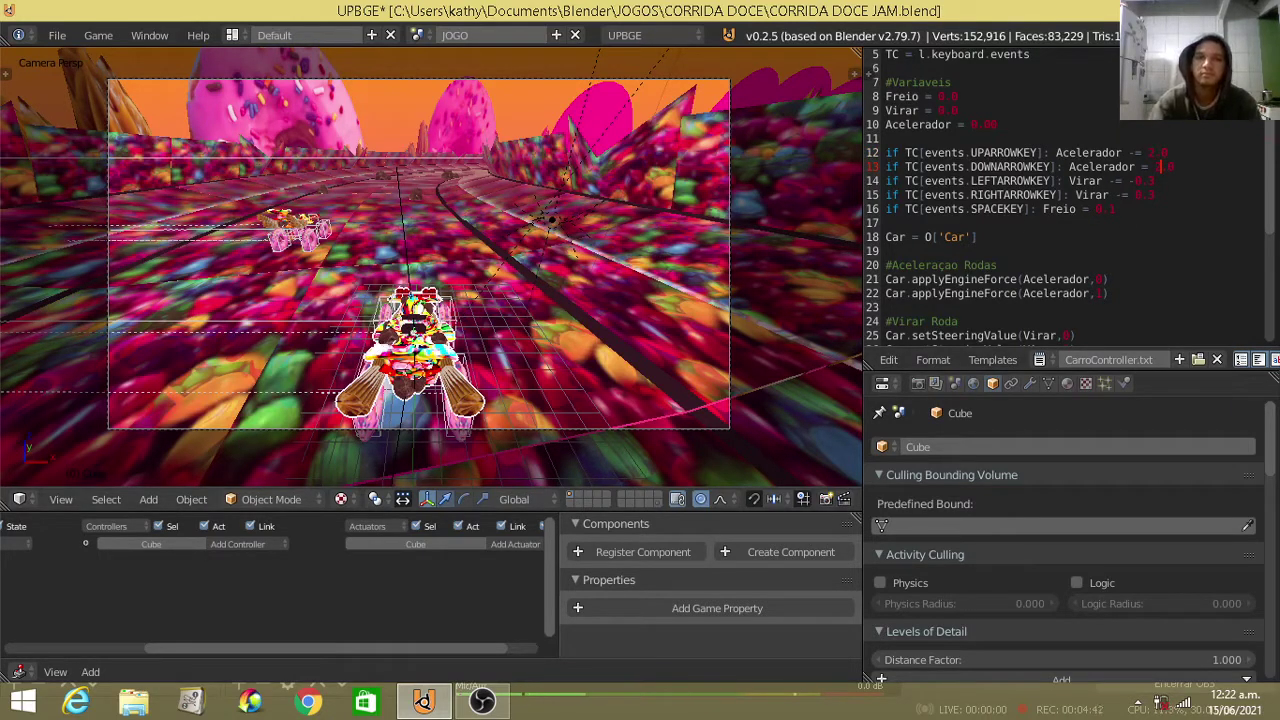
# - Test-drive briefly, touch up line 13 of CarroController.txt, and restart the game with the new acceleration
pyautogui.press('p')
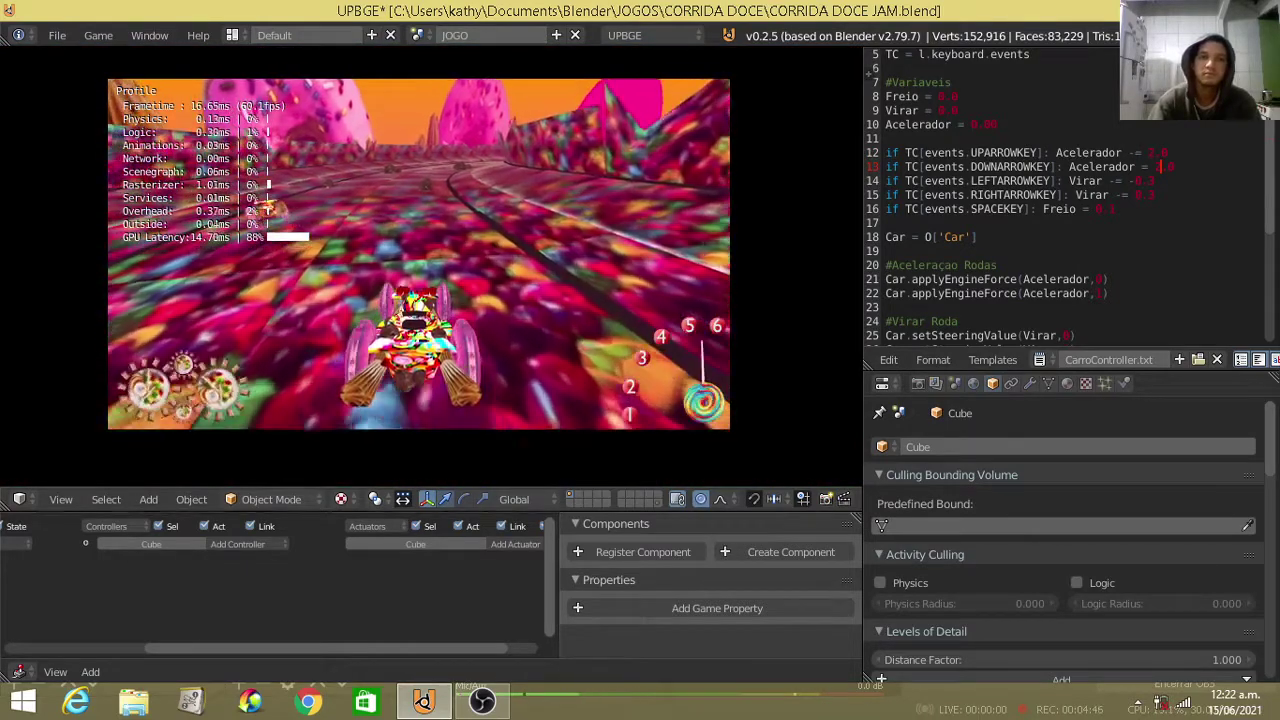
pyautogui.press('Escape')
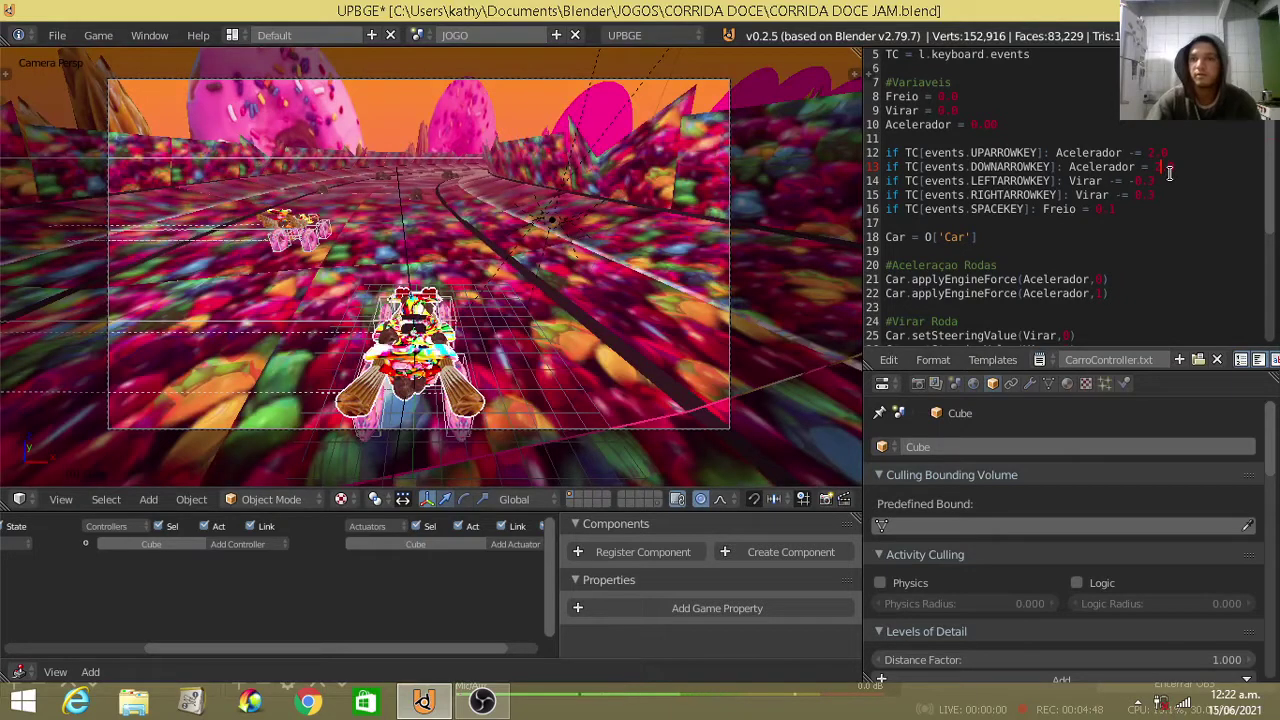
pyautogui.press('Return')
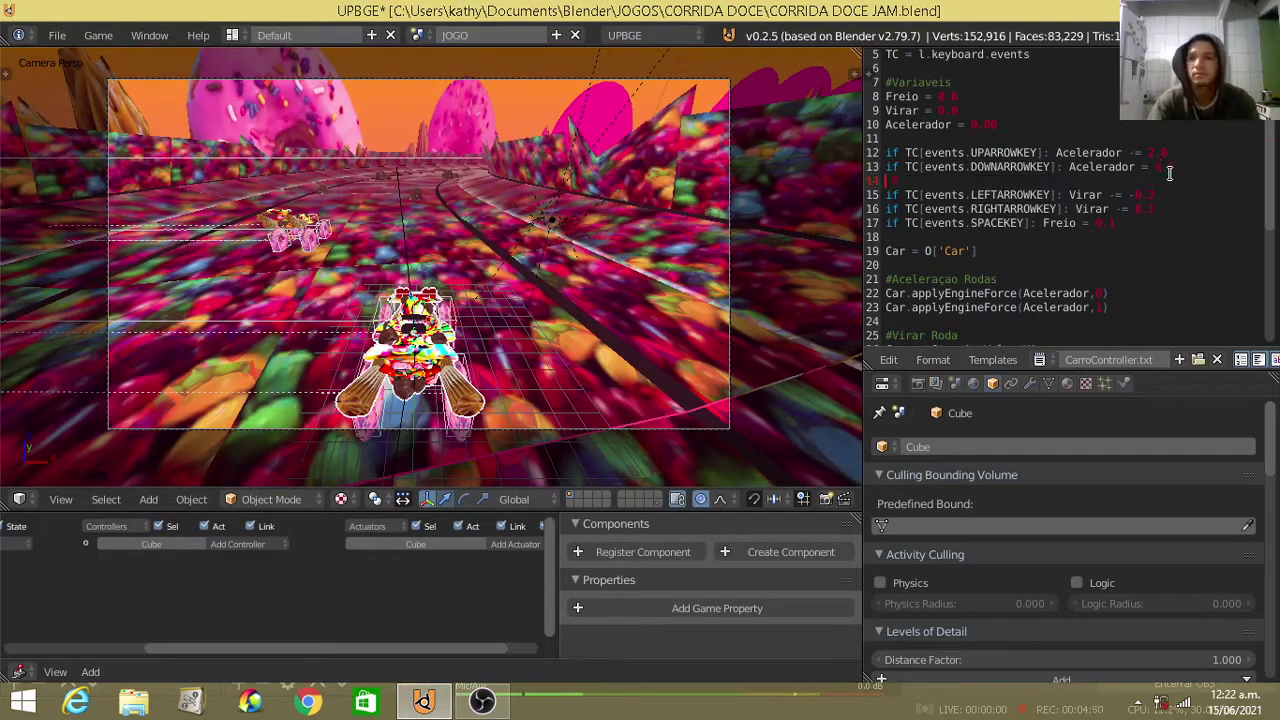
pyautogui.press('BackSpace')
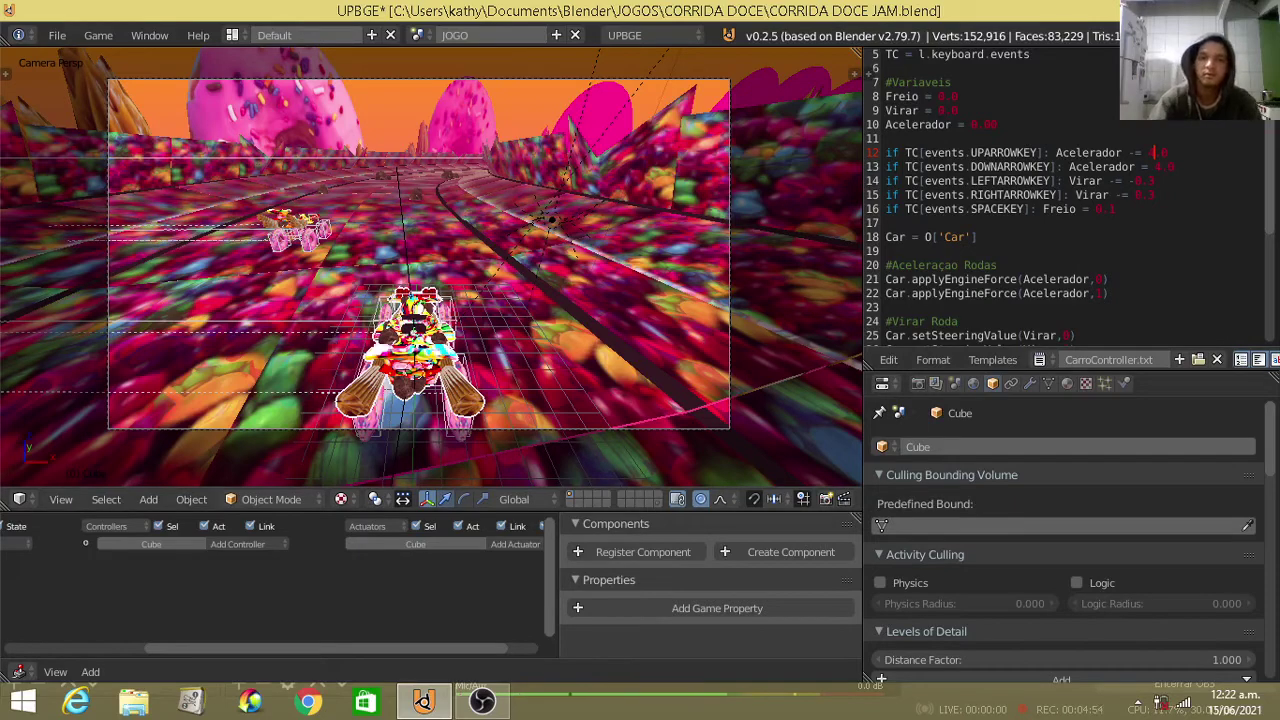
pyautogui.press('p')
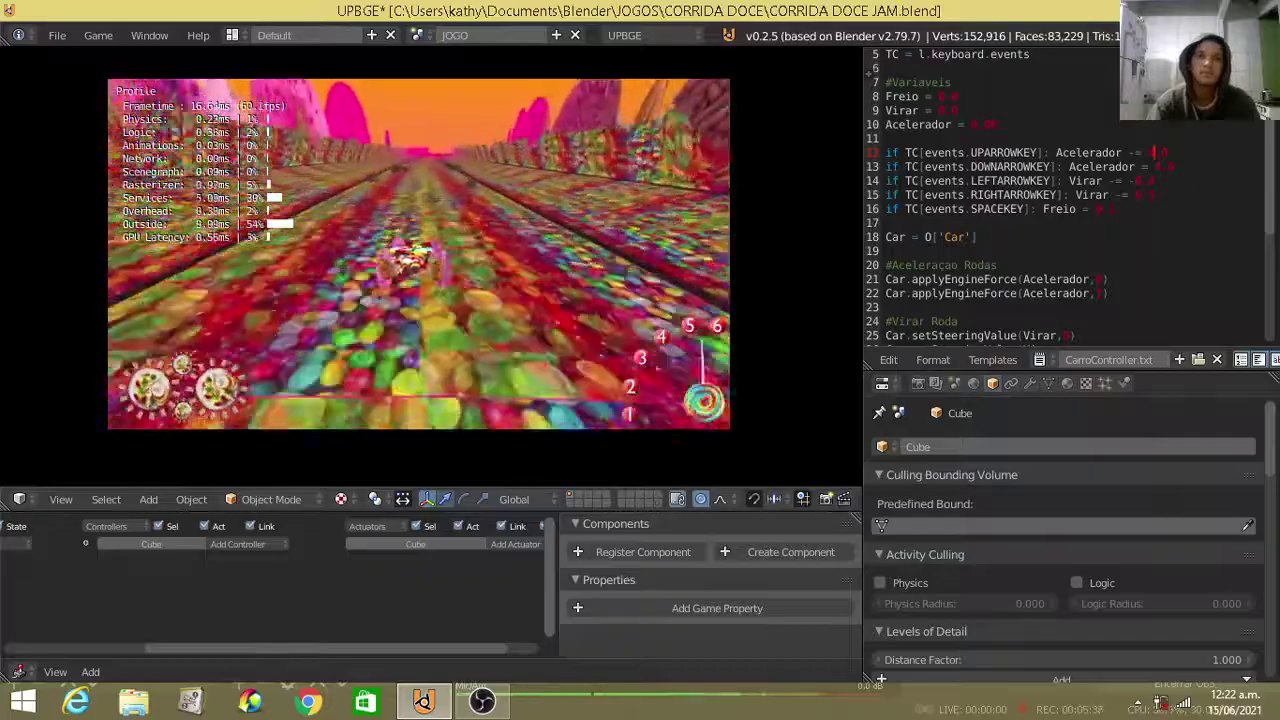
# - Stop the race after test-driving the edited acceleration
pyautogui.press('Escape')
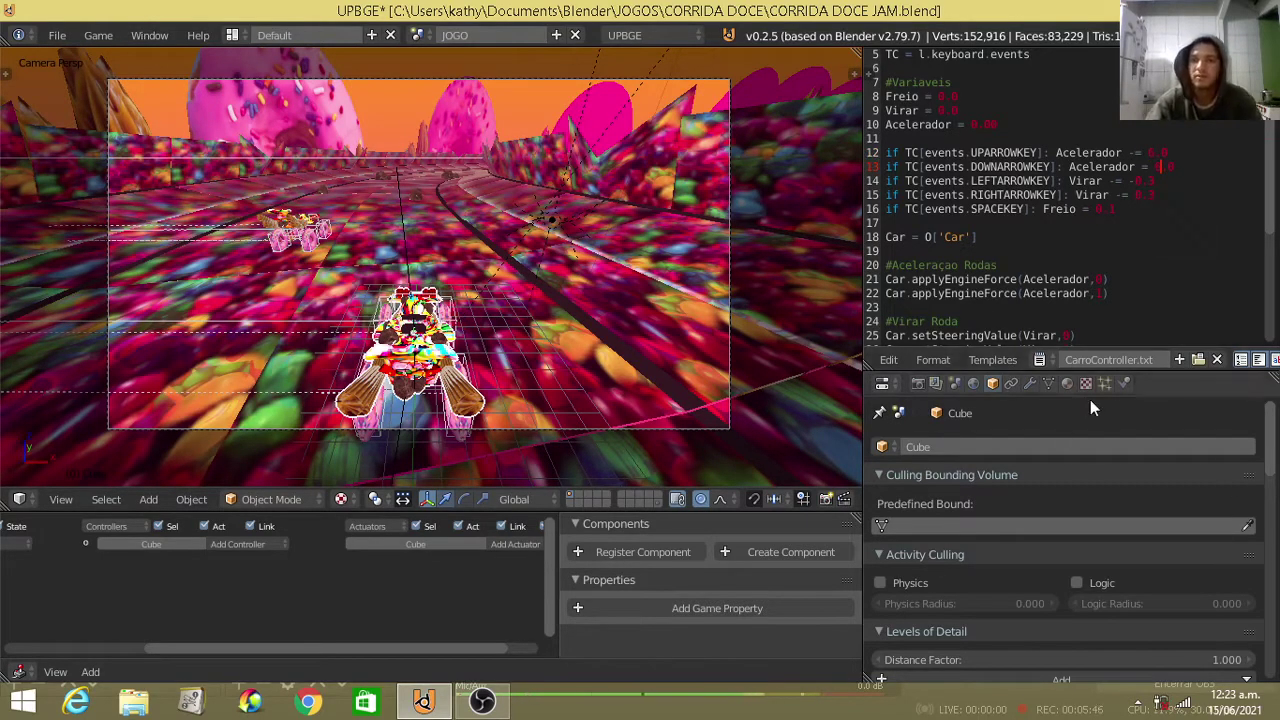
# - Cap the Car's maximum linear velocity at 6.000 in Physics, then drive forward to test it
pyautogui.click(1124, 383)
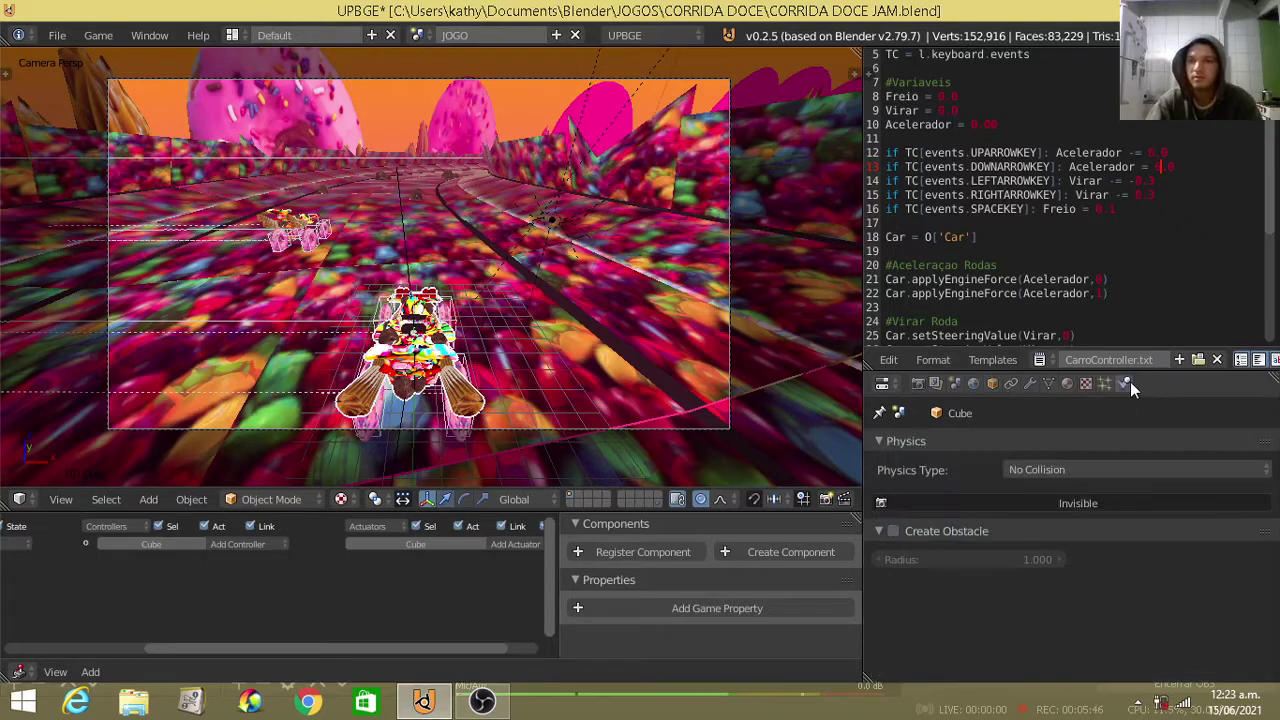
pyautogui.rightClick(440, 393)
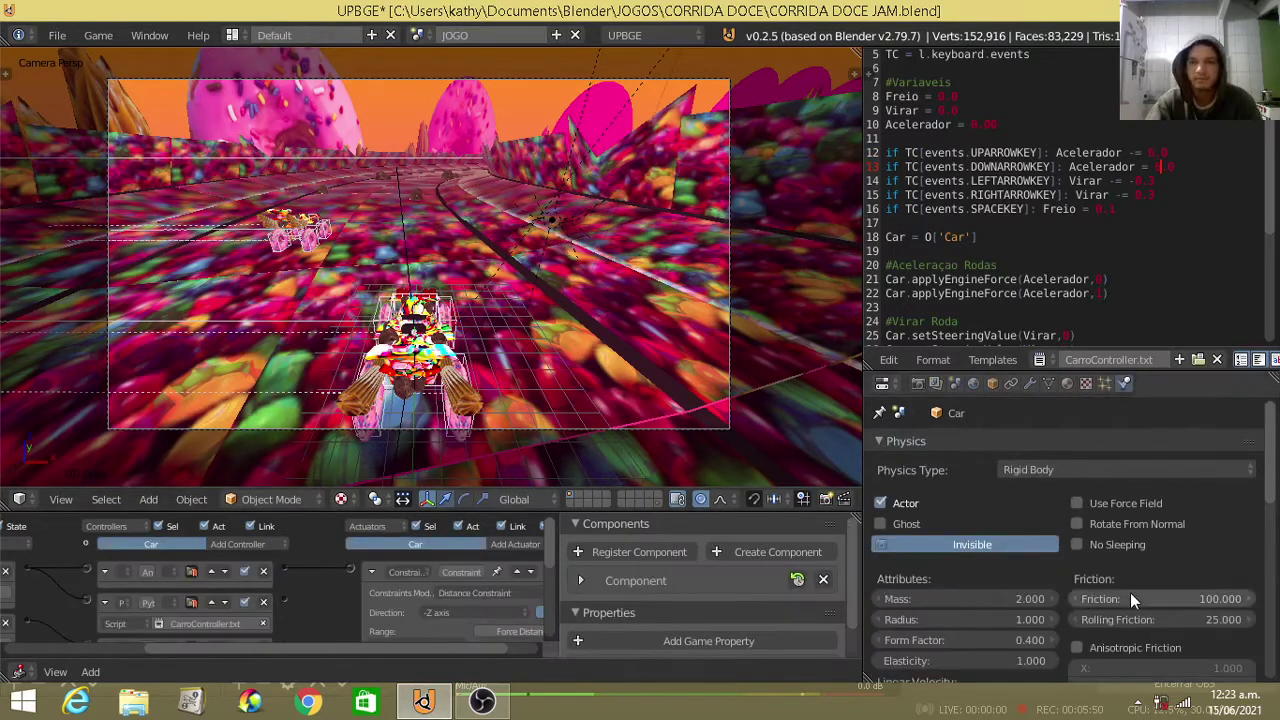
pyautogui.scroll(-2, 1130, 592)
pyautogui.scroll(-3, 1174, 634)
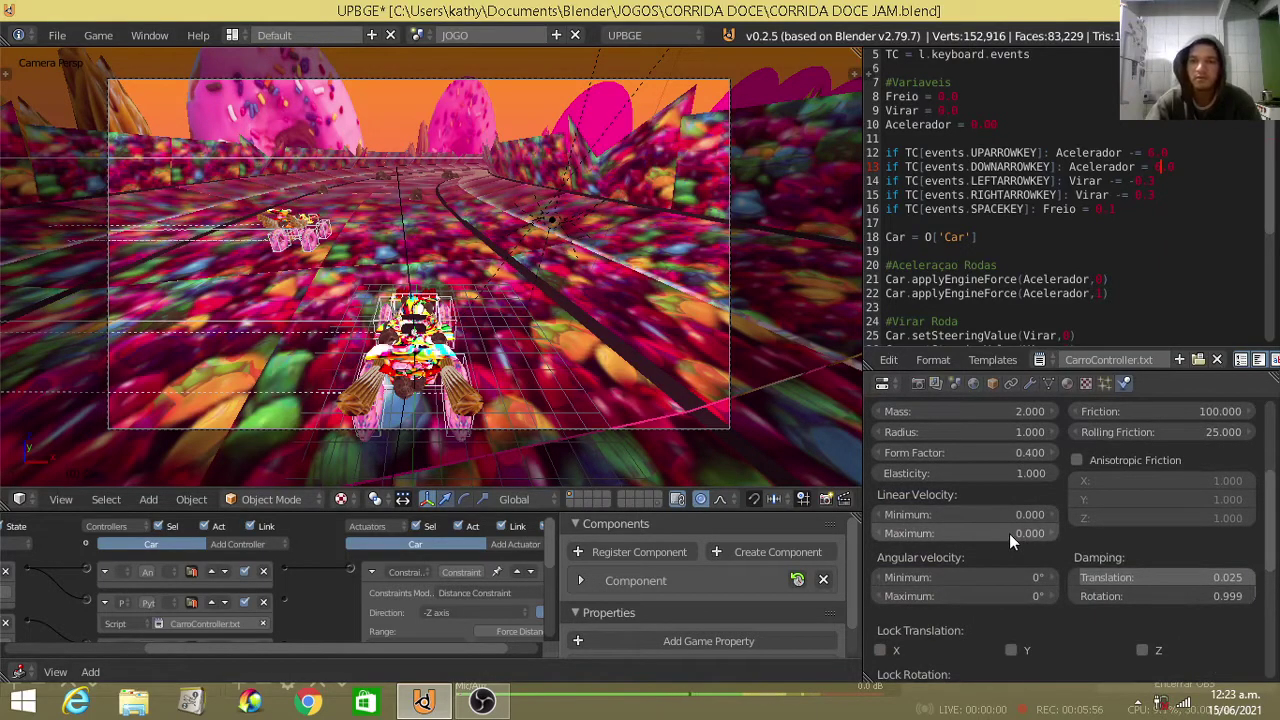
pyautogui.moveTo(1009, 533); pyautogui.dragTo(1010, 533)
pyautogui.click(1016, 533)
pyautogui.write('4.9')
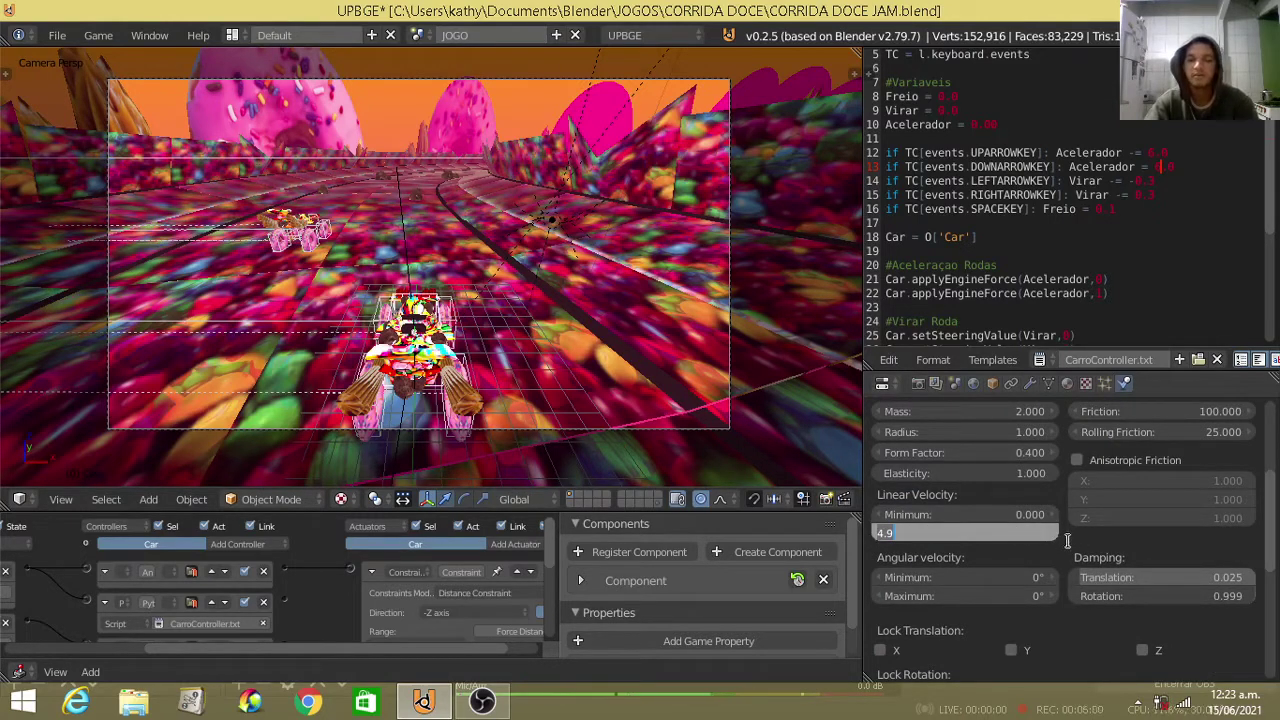
pyautogui.write('6.000')
pyautogui.press('Return')
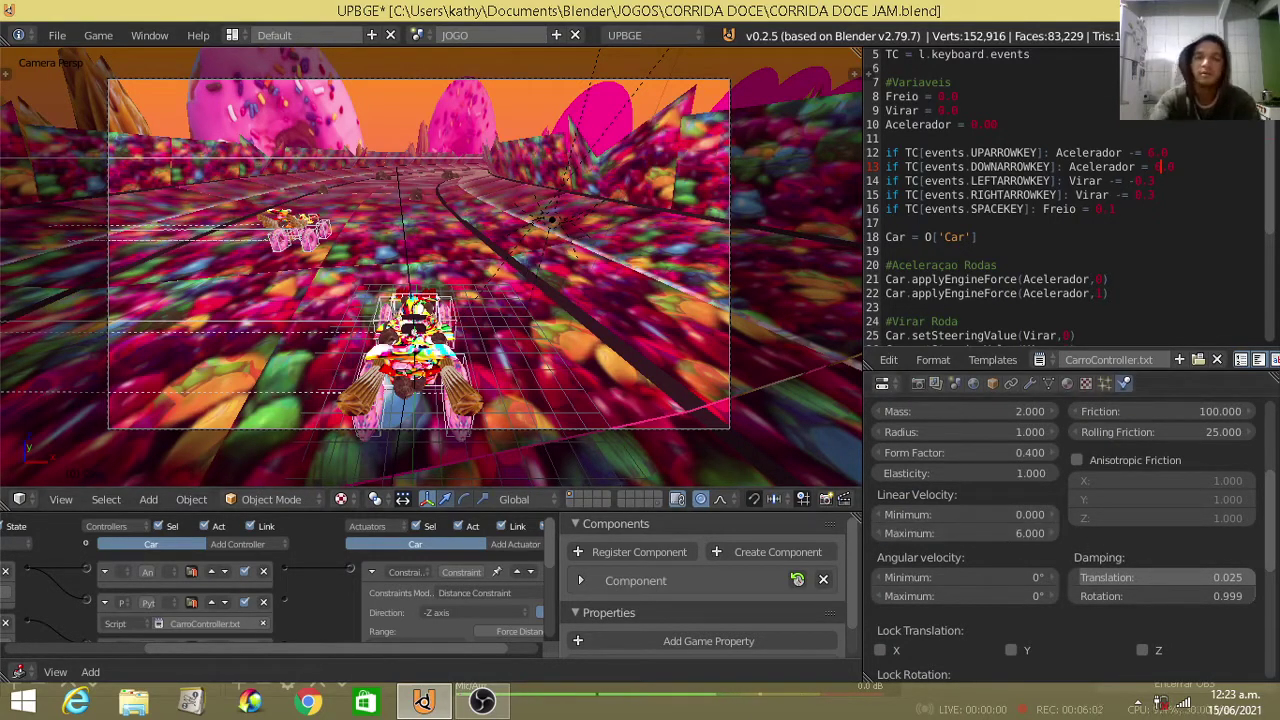
pyautogui.press('p')
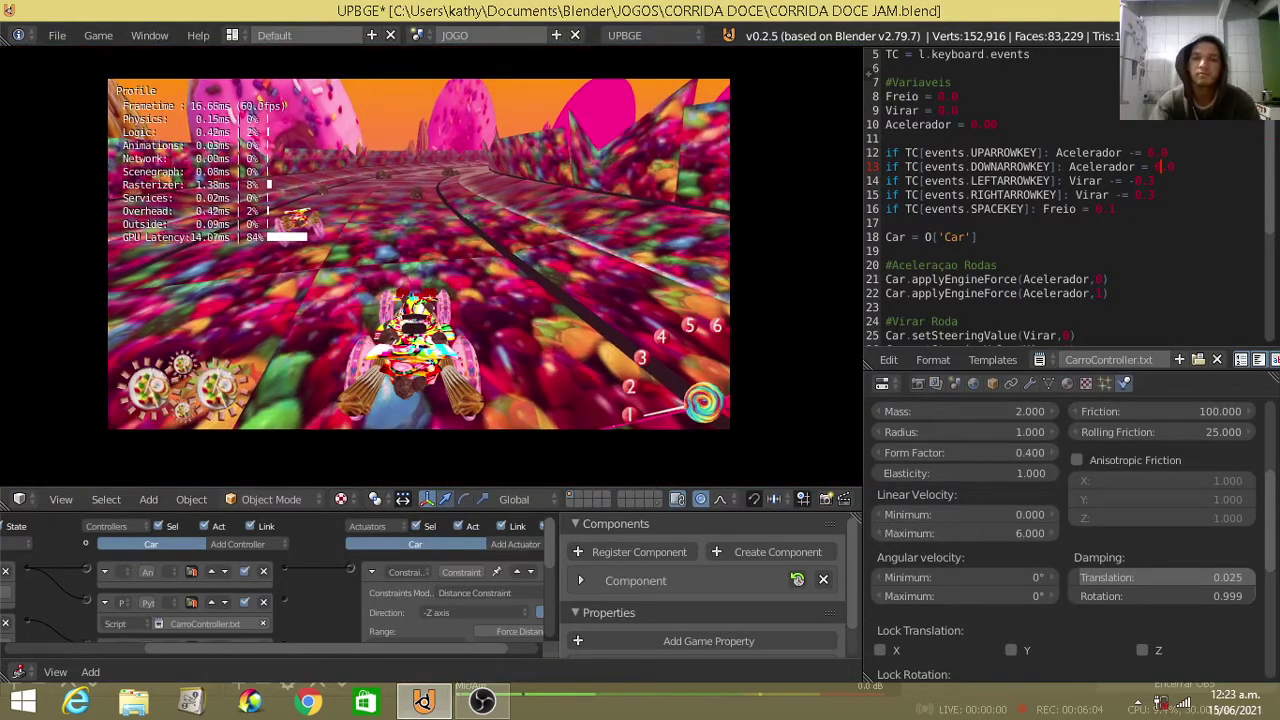
pyautogui.press('Up')
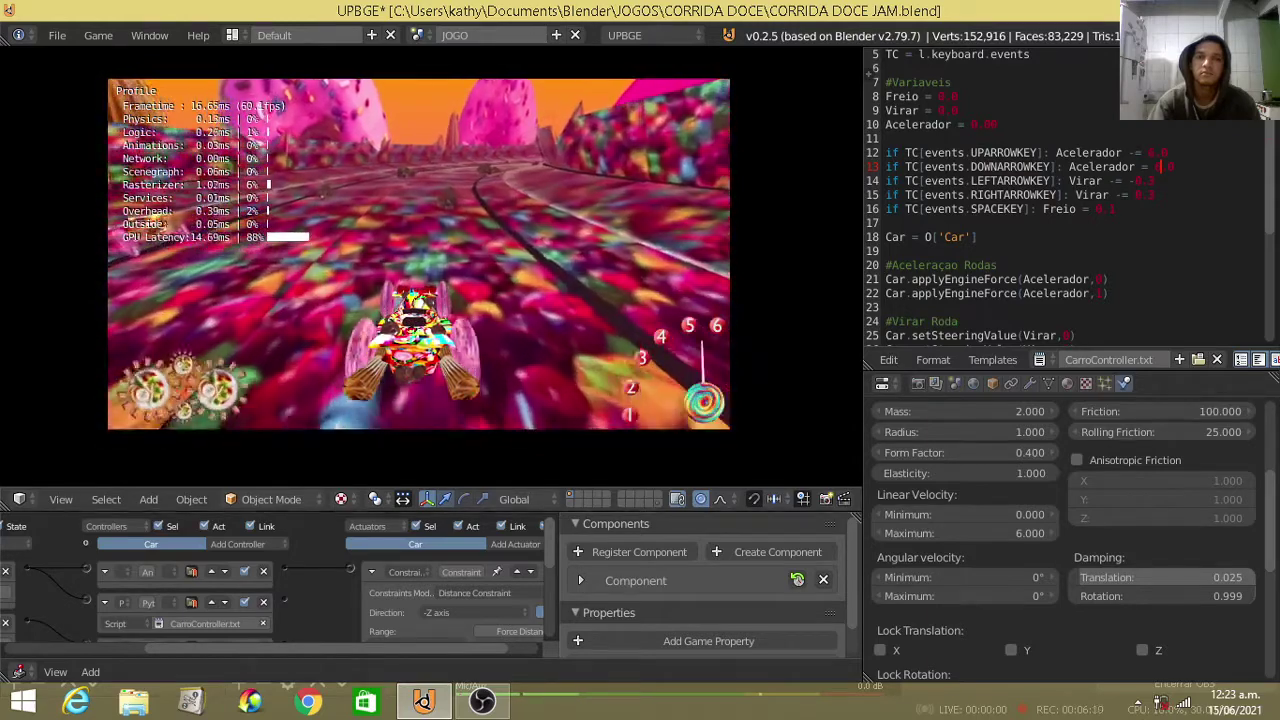
# - Raise the Car's maximum linear velocity to 60 and restart the race to test it
pyautogui.press('Escape')
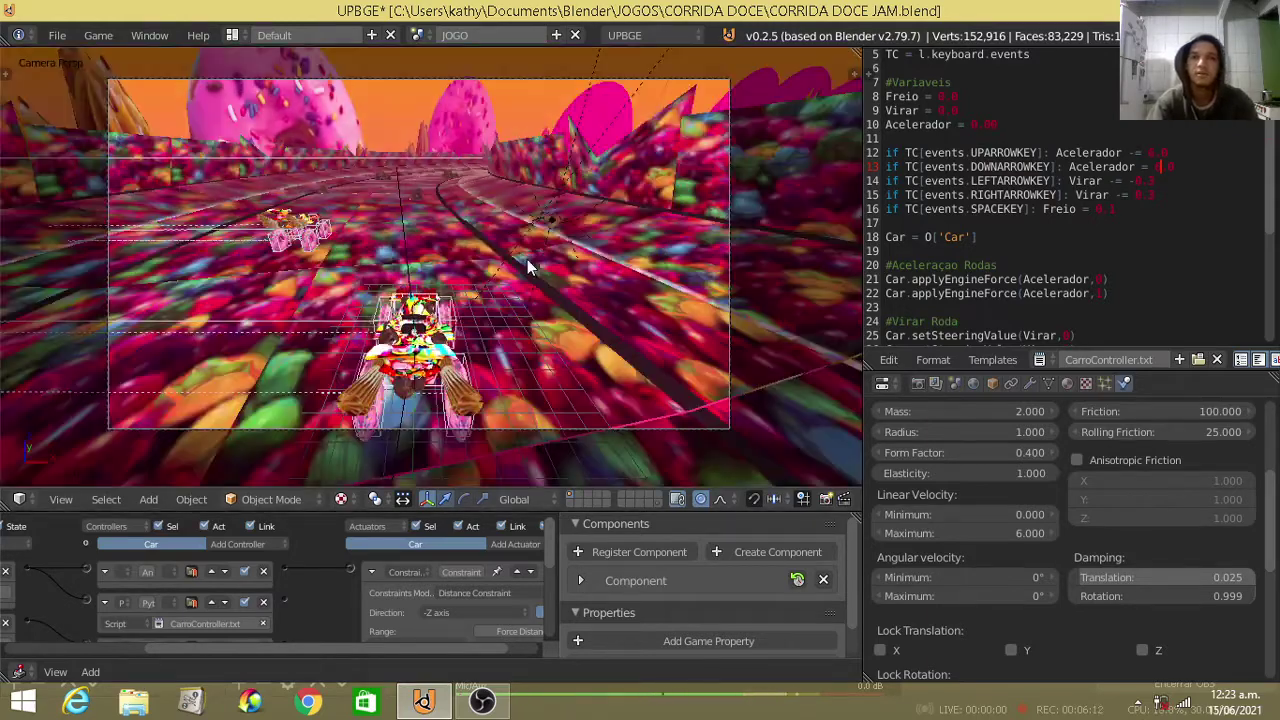
pyautogui.click(1032, 536)
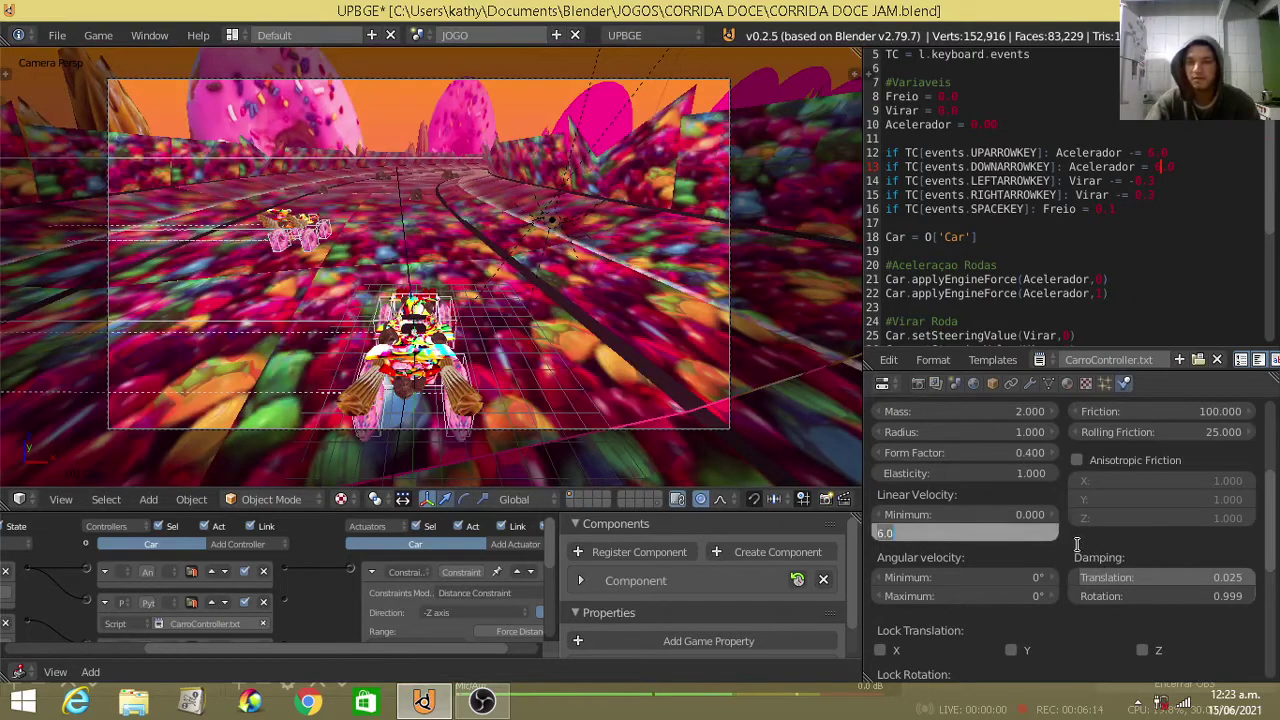
pyautogui.write('1.00')
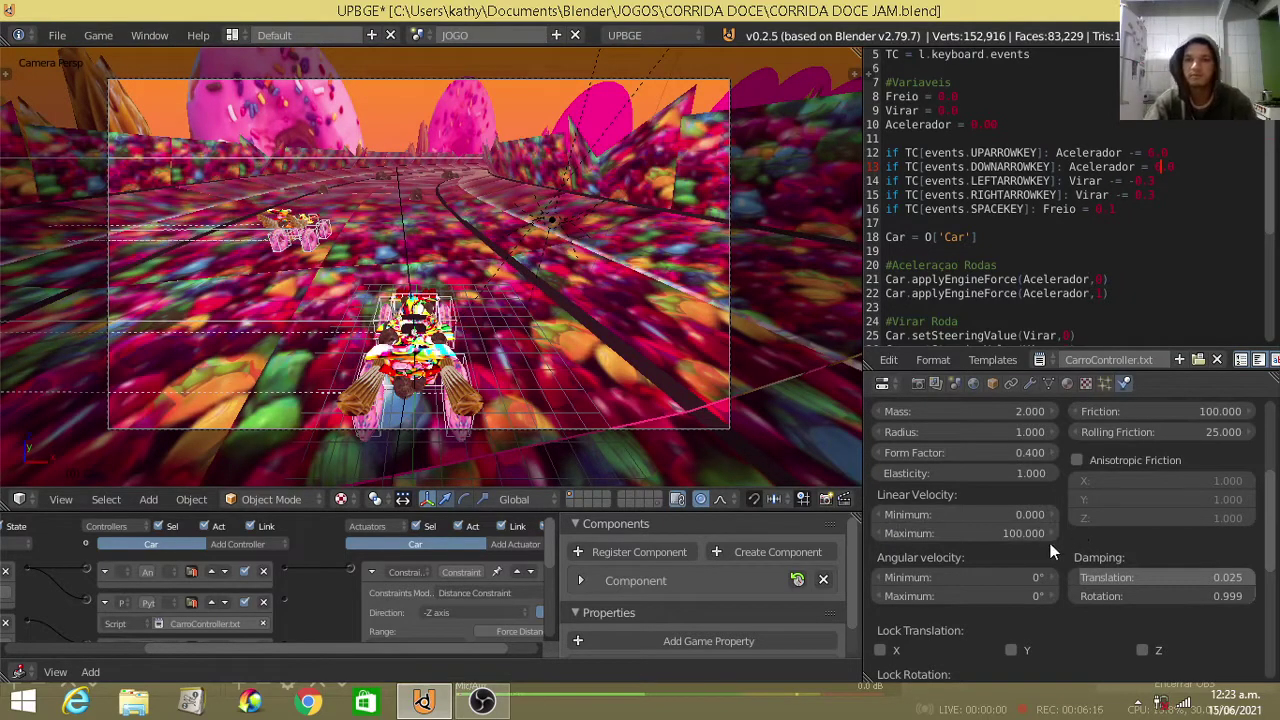
pyautogui.press('Return')
pyautogui.click(1003, 536)
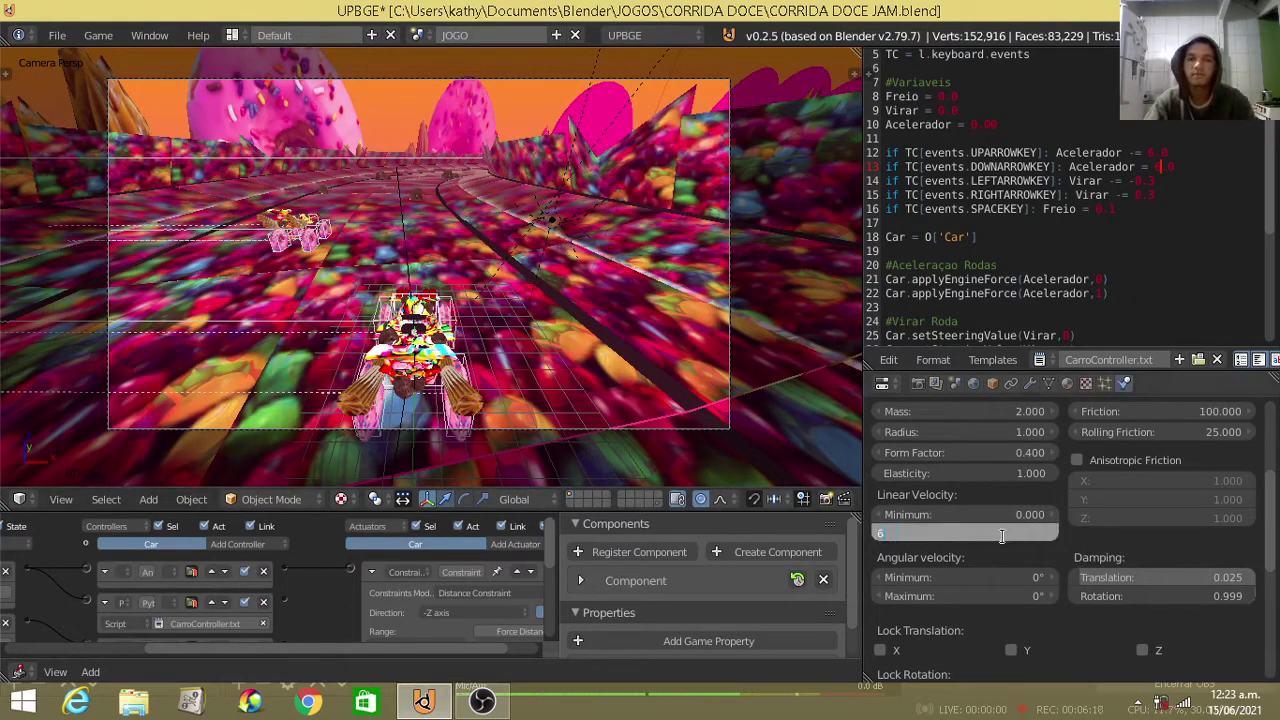
pyautogui.write('60')
pyautogui.press('Return')
pyautogui.press('o')
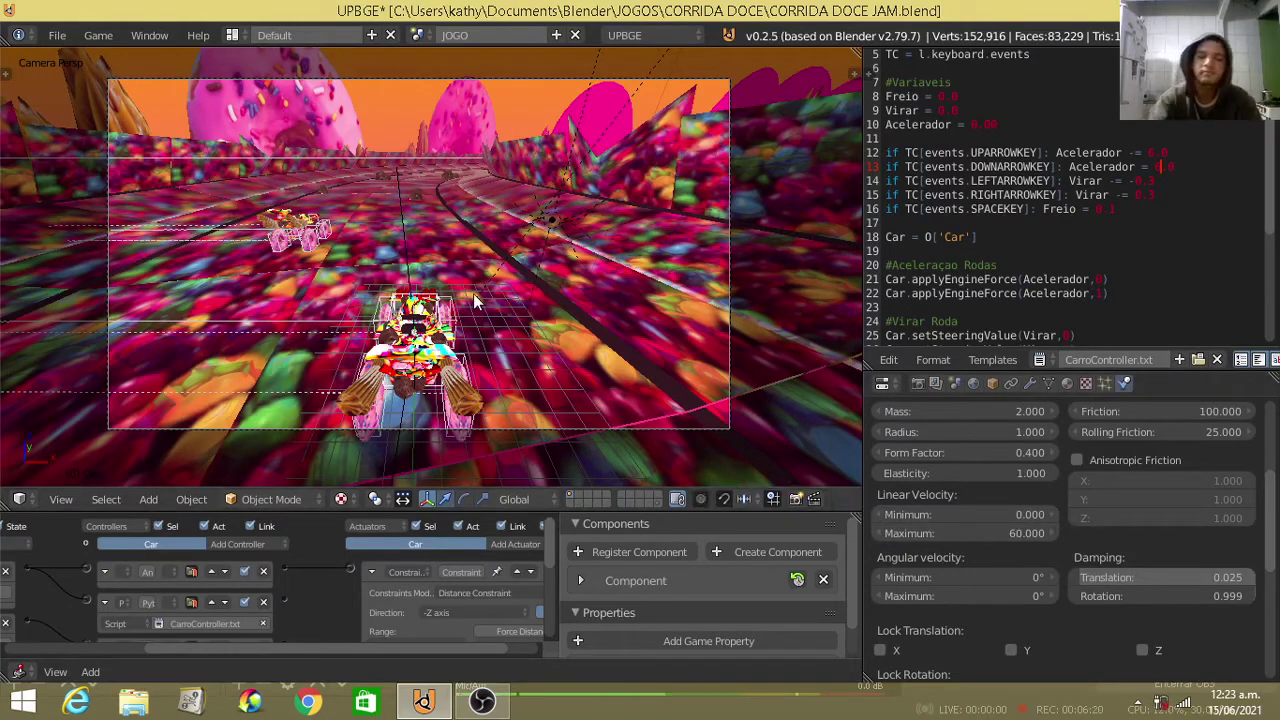
pyautogui.press('p')
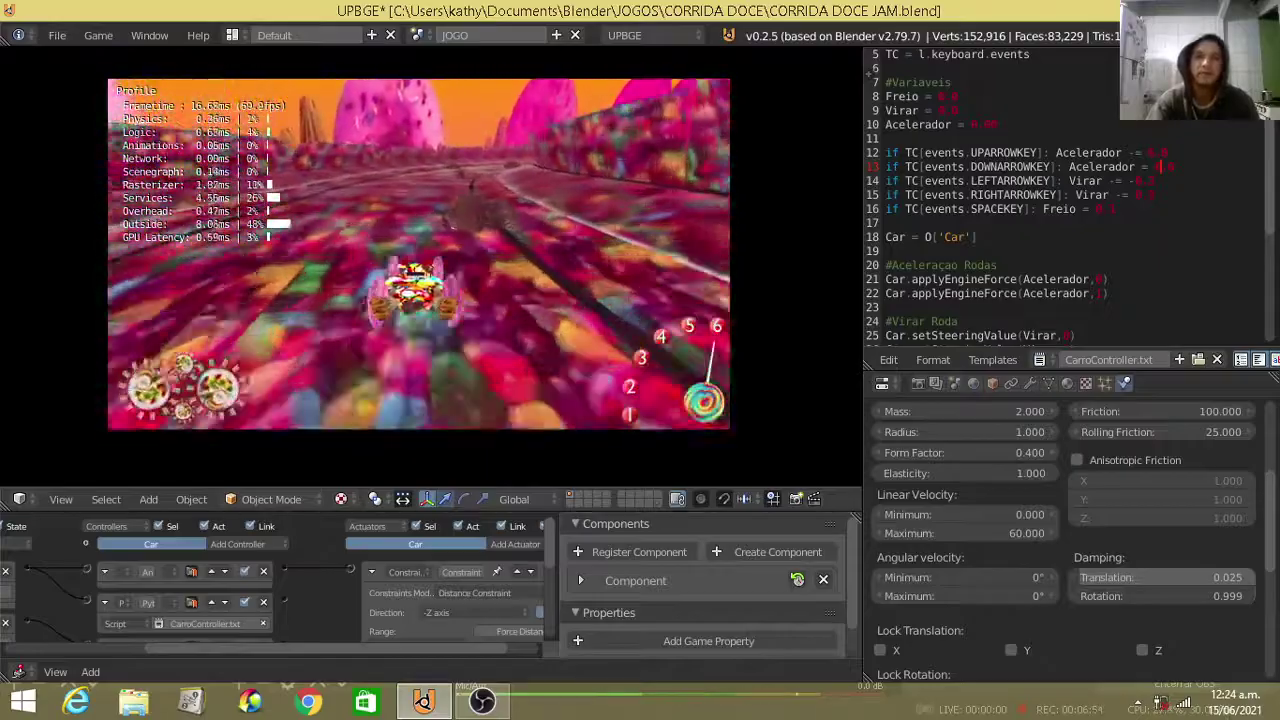
# - Stop the test drive at the new top speed and return to the camera view
pyautogui.press('Escape')
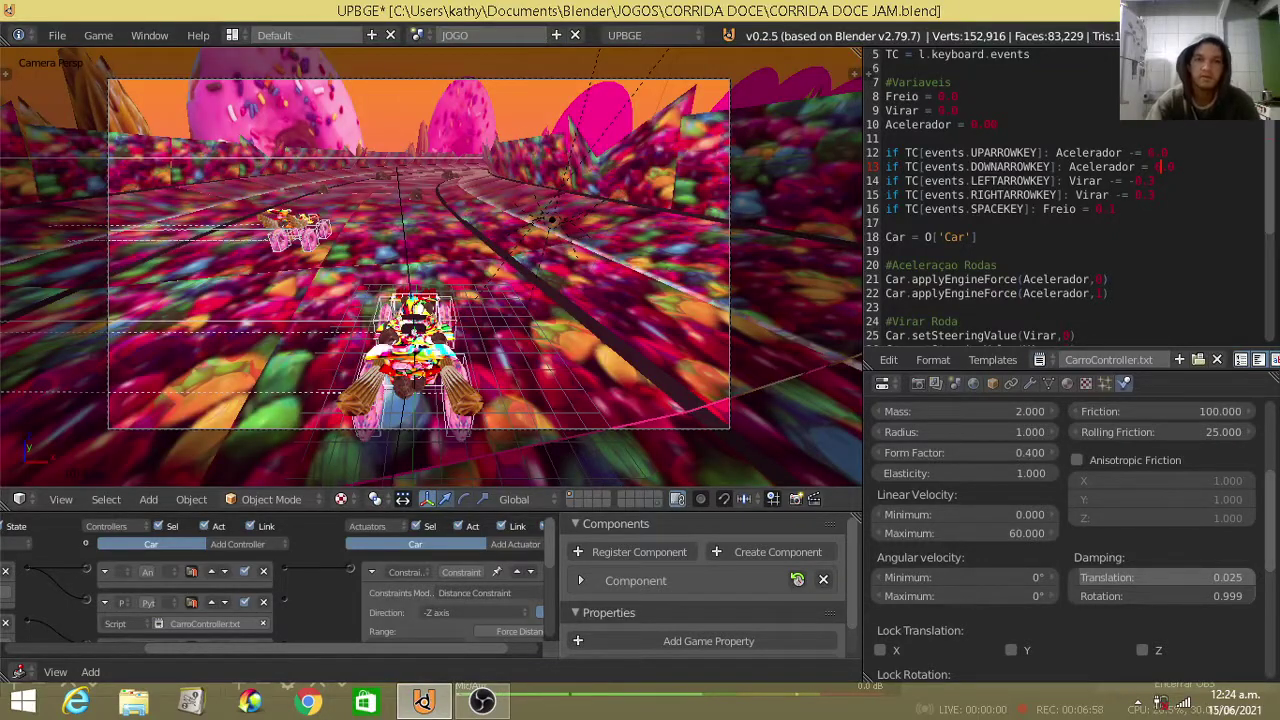
pyautogui.press('p')
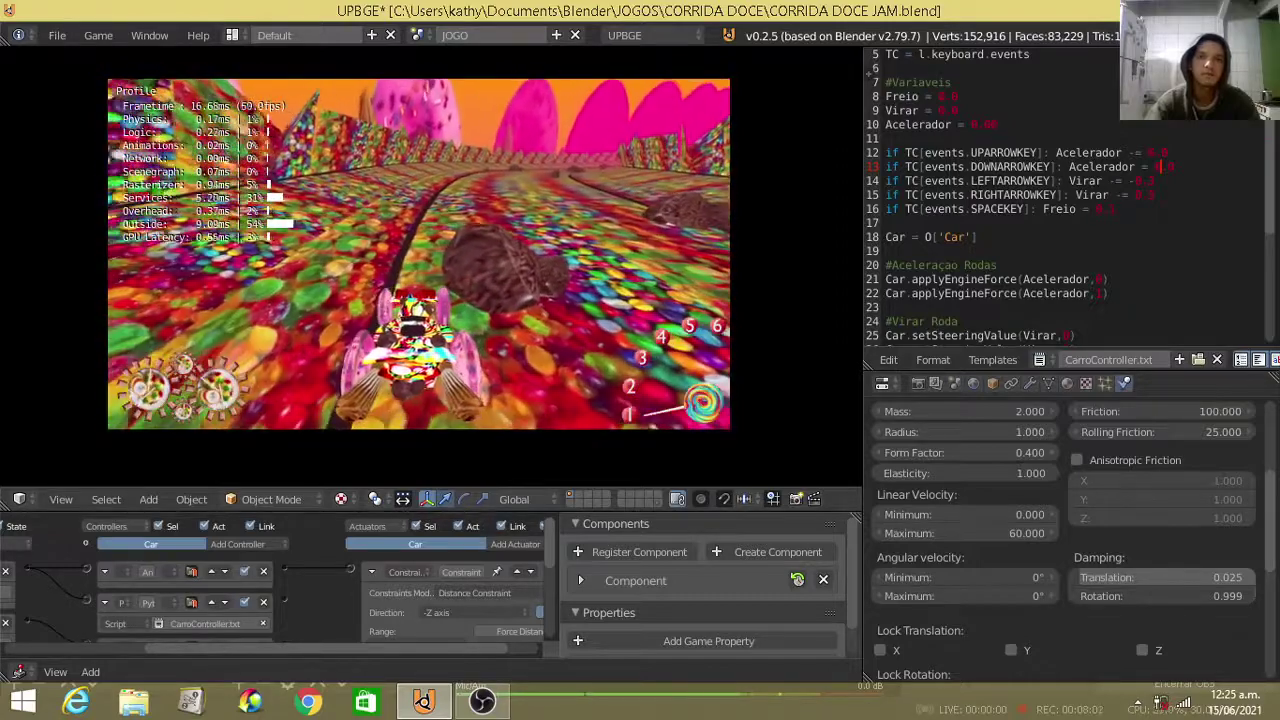
pyautogui.press('Escape')
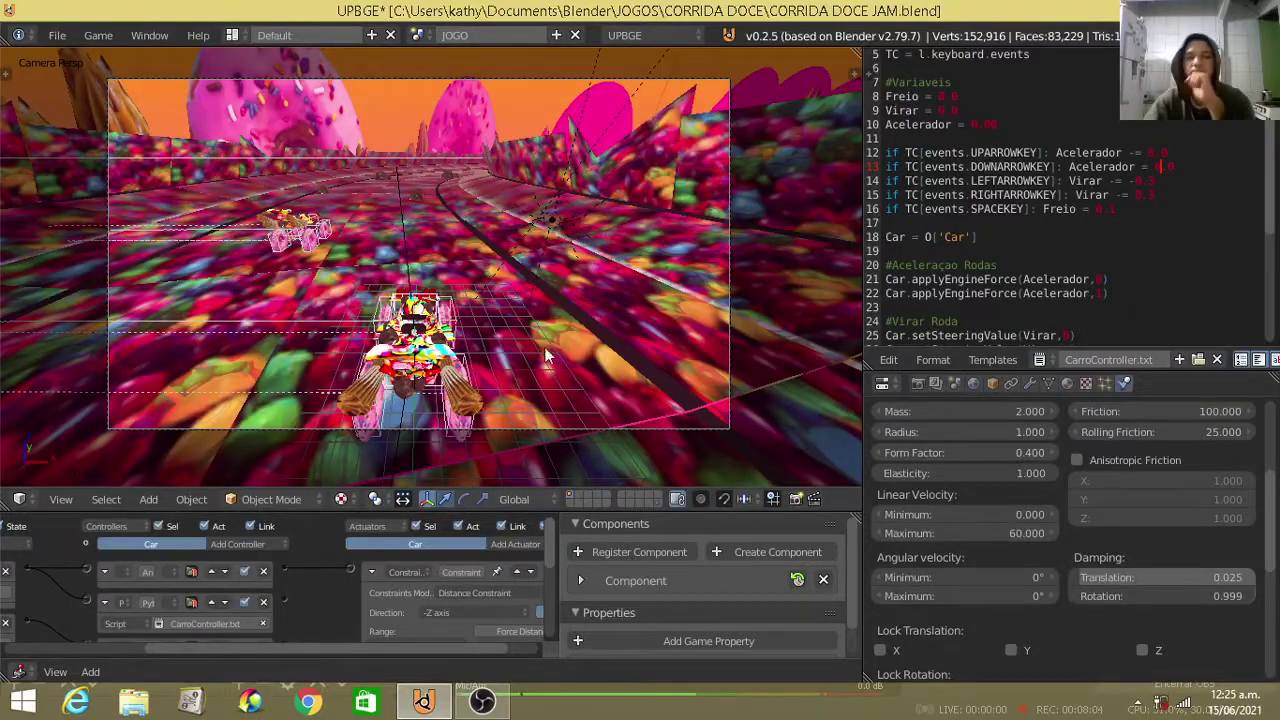
# - Select Car.001 and set its Physics maximum linear velocity to 65
pyautogui.scroll(3, 300, 239)
pyautogui.rightClick(226, 190)
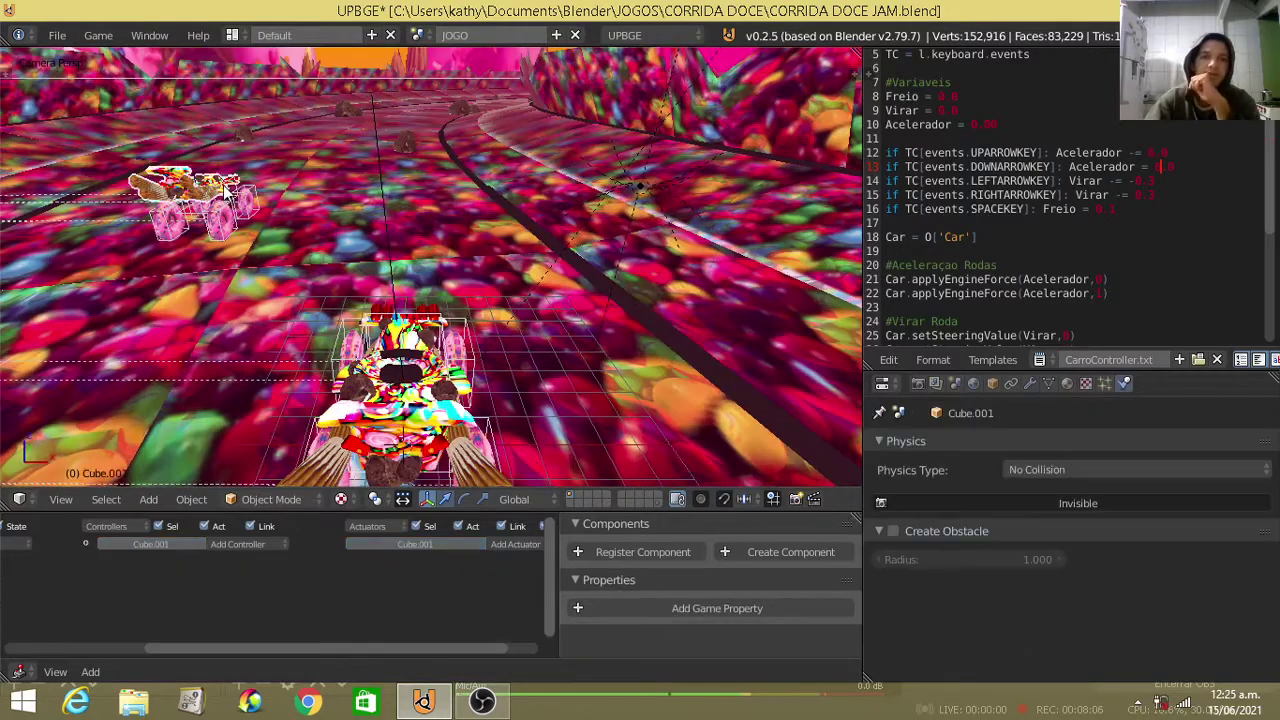
pyautogui.rightClick(229, 190)
pyautogui.scroll(-2, 1007, 623)
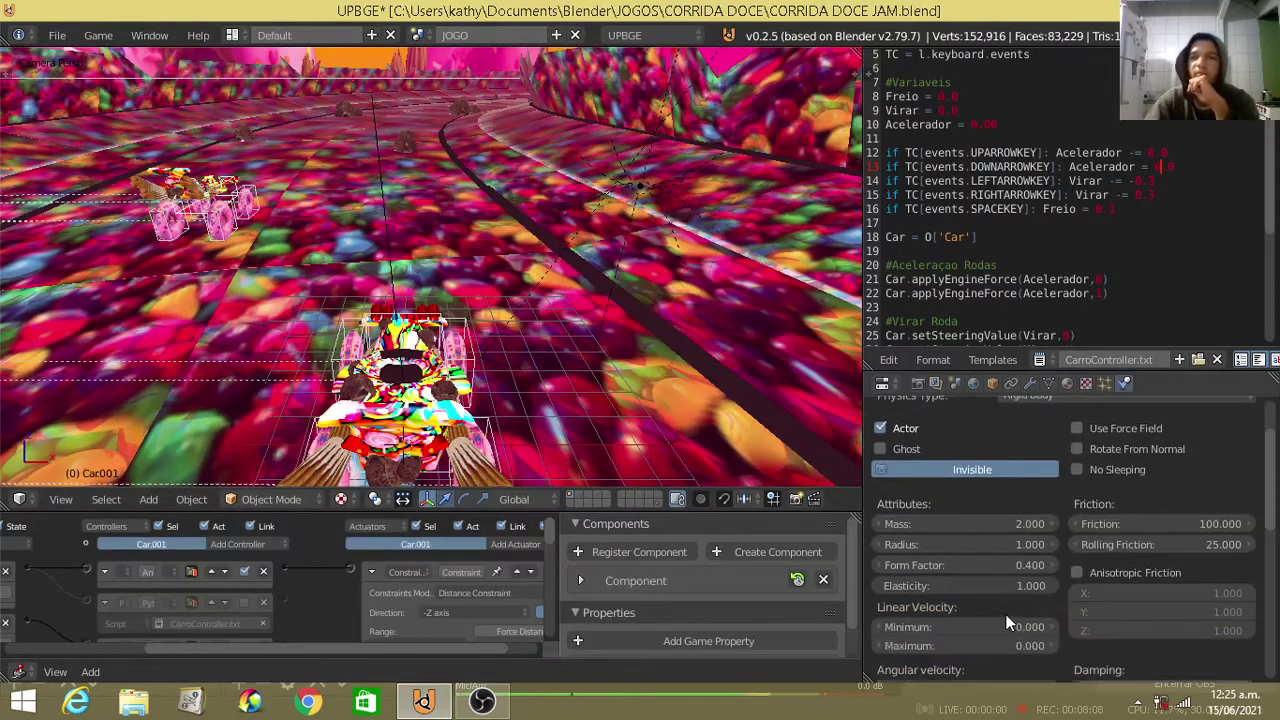
pyautogui.scroll(-1, 1007, 623)
pyautogui.scroll(-2, 1007, 623)
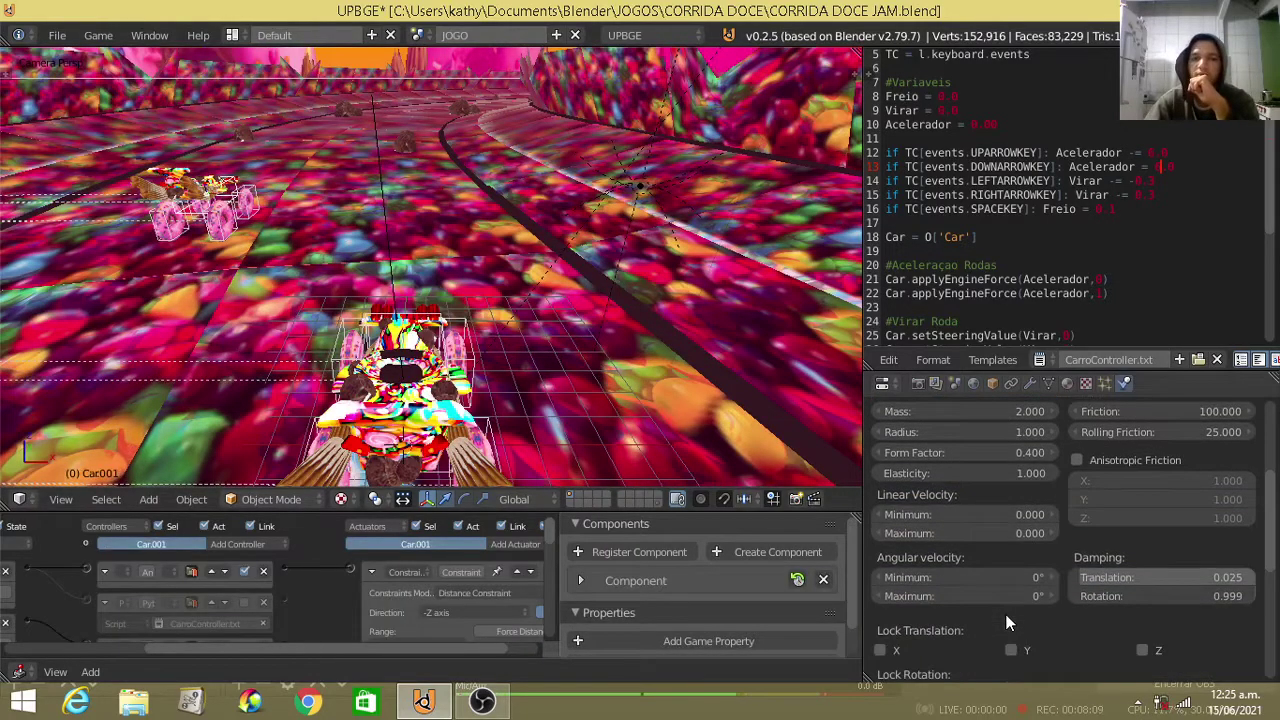
pyautogui.click(1020, 535)
pyautogui.write('65')
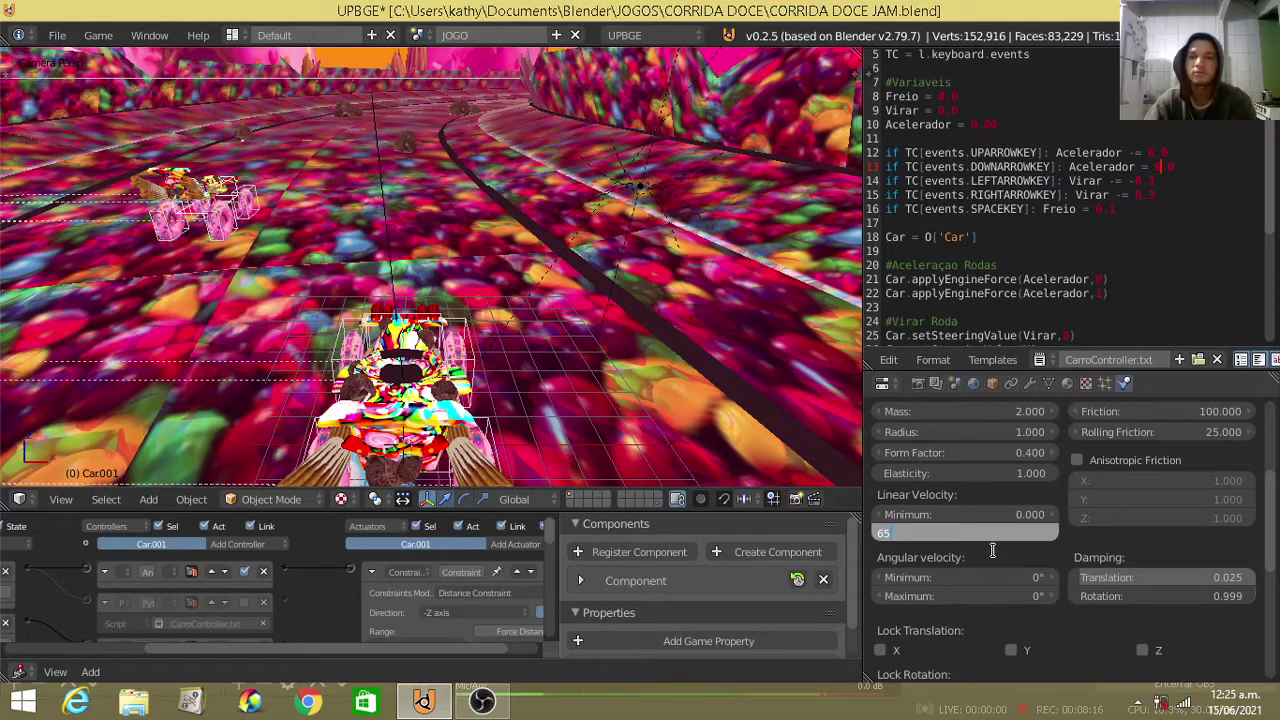
pyautogui.press('Return')
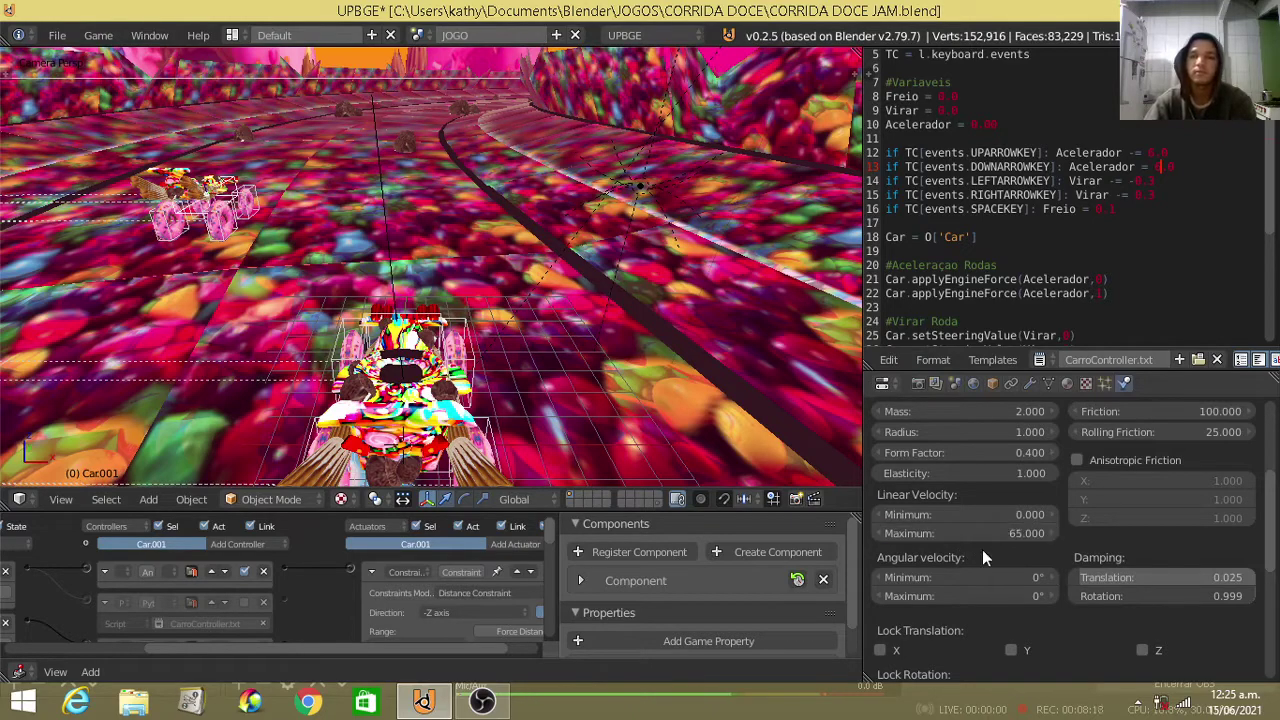
# - Save CORRIDA DOCE JAM.blend through File > Save, twice
pyautogui.click(57, 36)
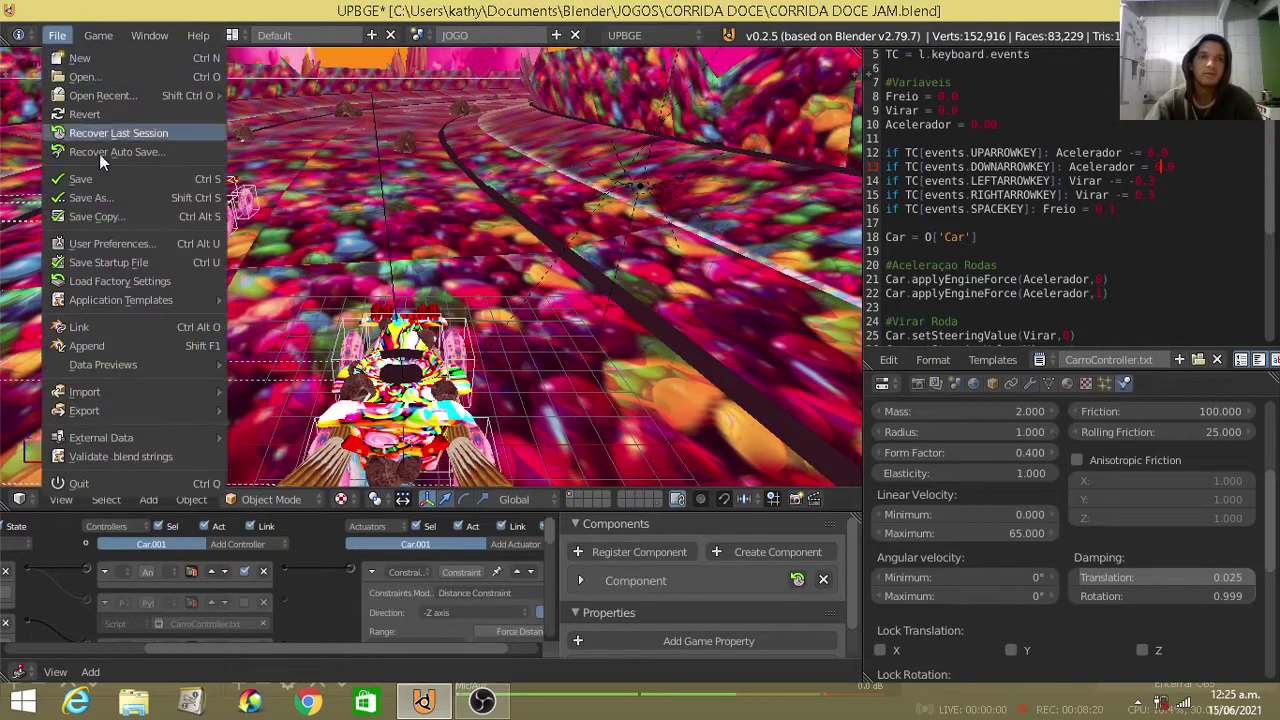
pyautogui.click(99, 171)
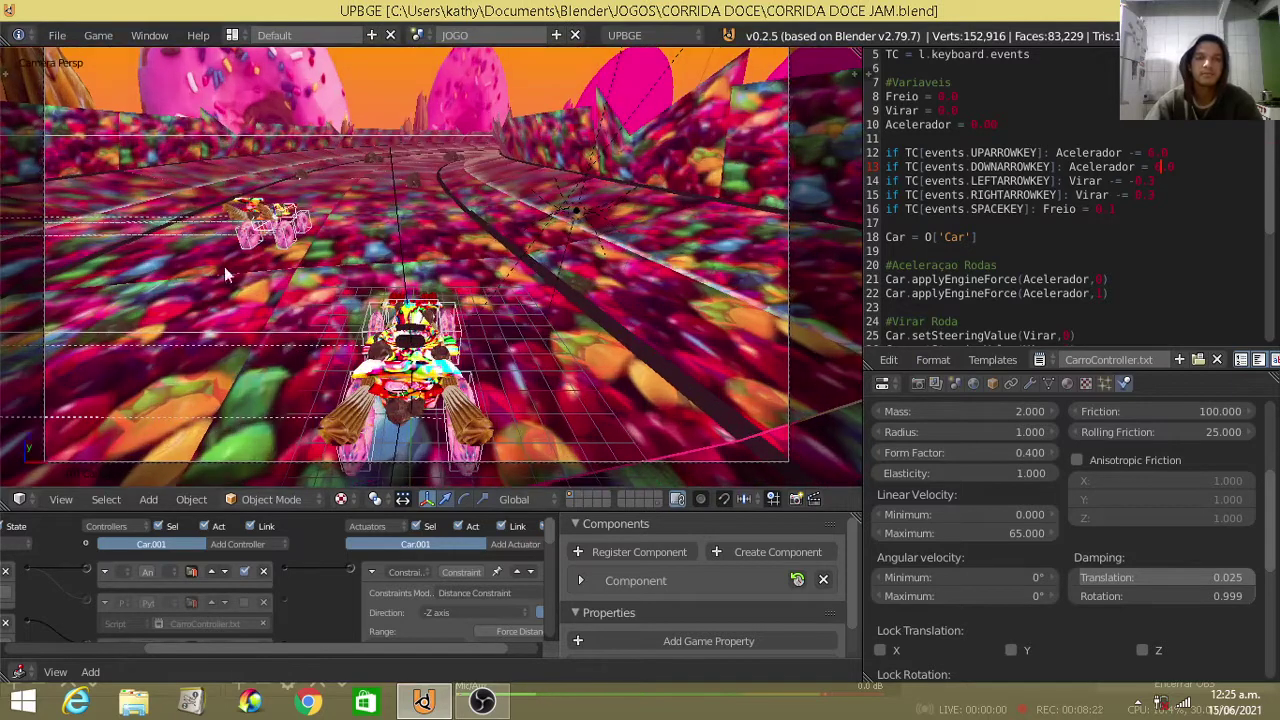
pyautogui.click(54, 40)
pyautogui.click(100, 171)
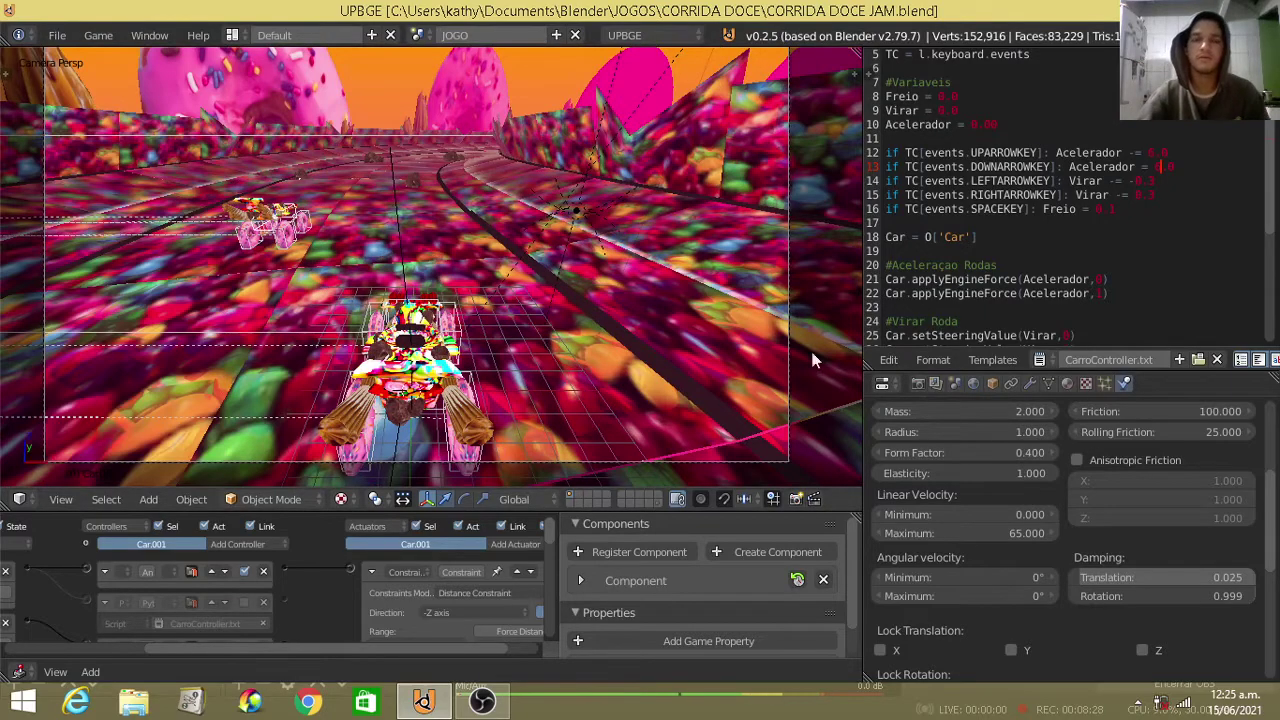
# - Orbit and zoom around the oval candy track and car from several angles
pyautogui.moveTo(414, 348); pyautogui.dragTo(411, 378, button='middle')
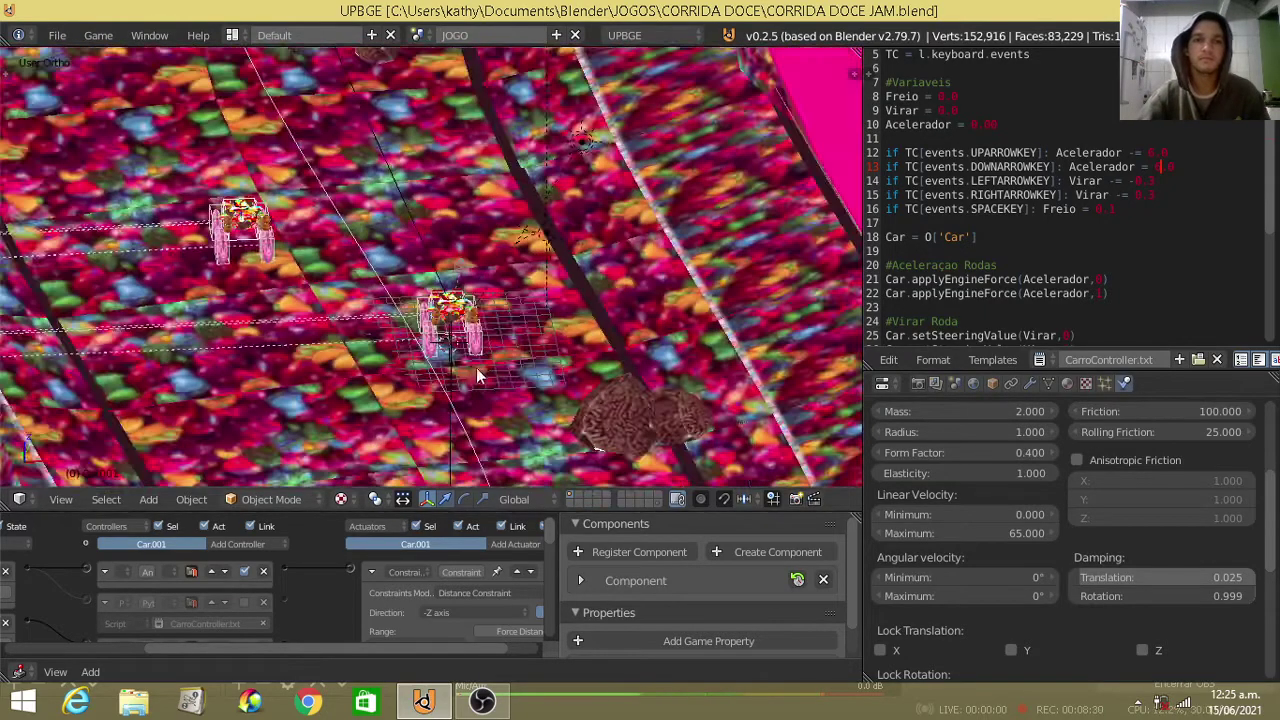
pyautogui.scroll(-3, 417, 360)
pyautogui.scroll(-3, 417, 360)
pyautogui.scroll(-2, 431, 350)
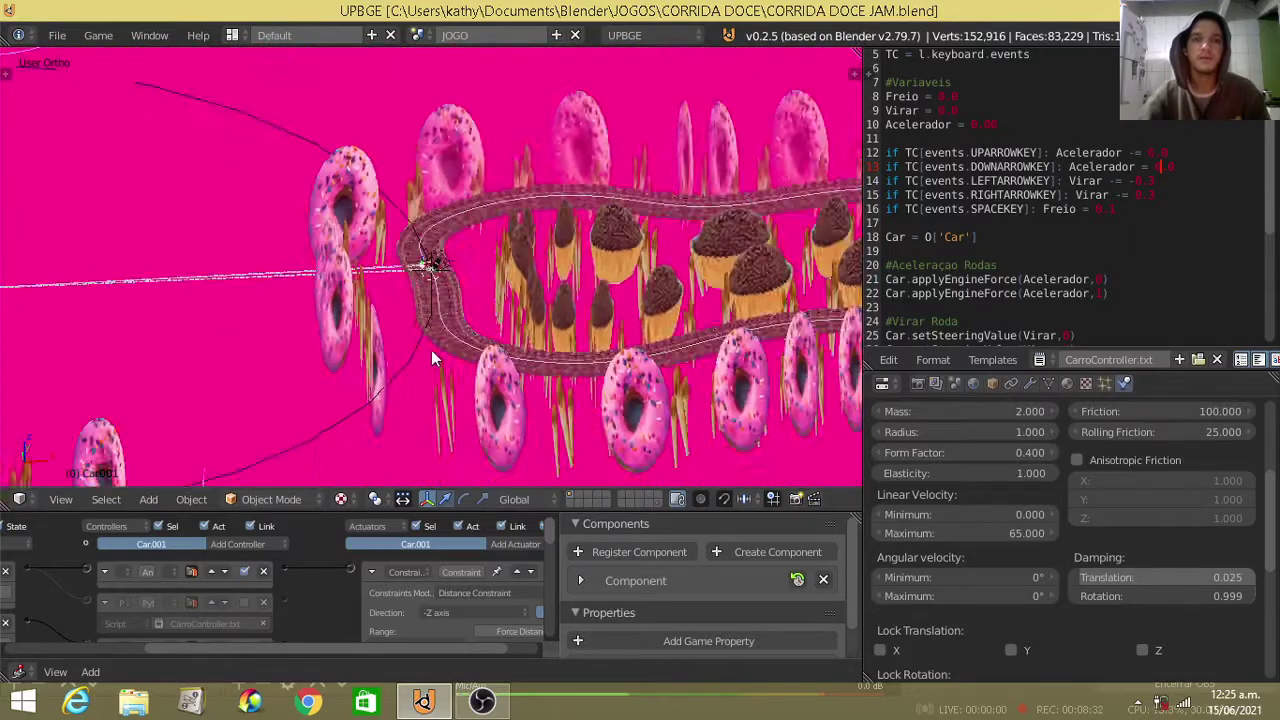
pyautogui.scroll(-2, 431, 355)
pyautogui.moveTo(334, 366); pyautogui.dragTo(319, 369, button='middle')
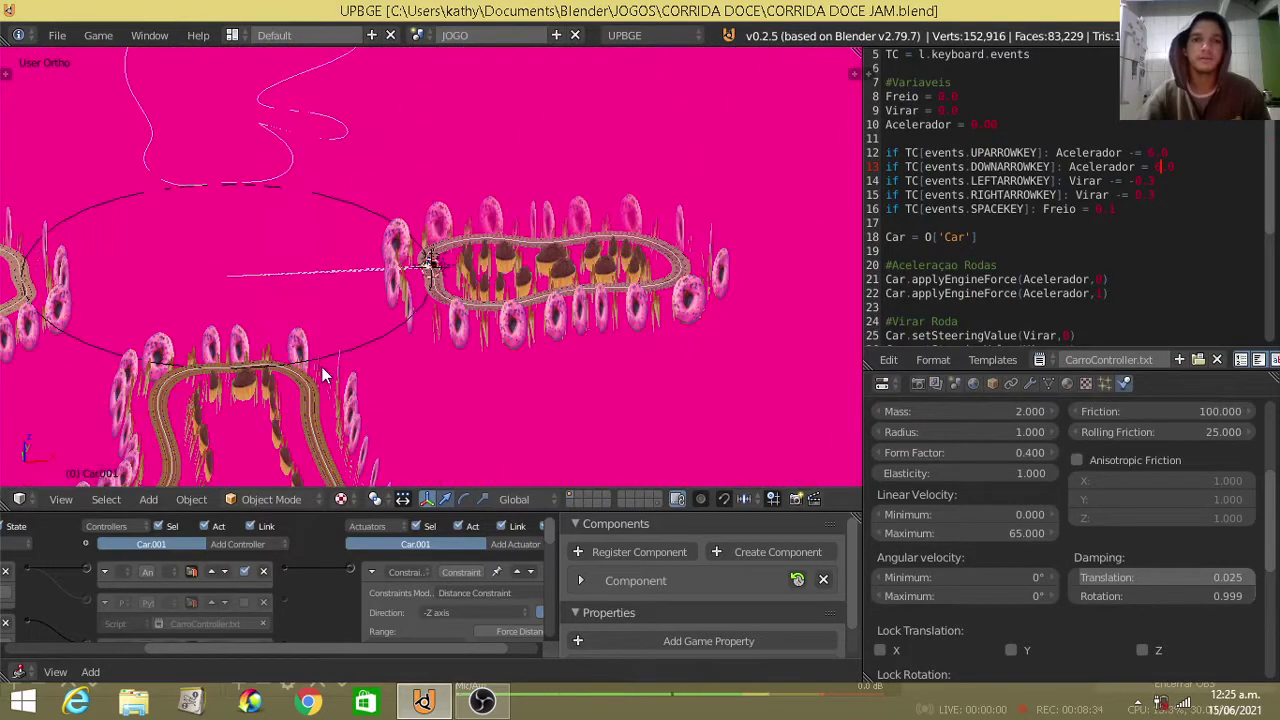
pyautogui.moveTo(503, 377)
pyautogui.mouseDown(button='middle')
pyautogui.moveTo(515, 376)
pyautogui.moveTo(449, 362)
pyautogui.mouseUp(button='middle')
pyautogui.scroll(2, 430, 367)
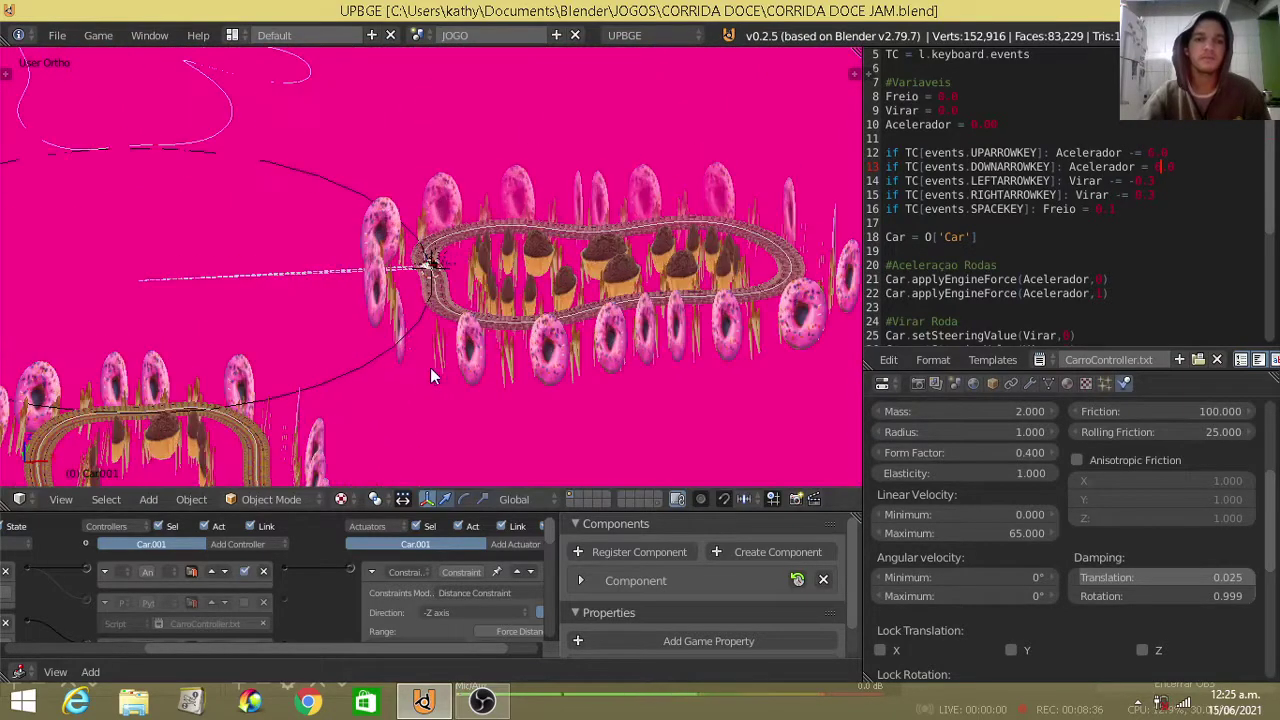
pyautogui.scroll(3, 430, 367)
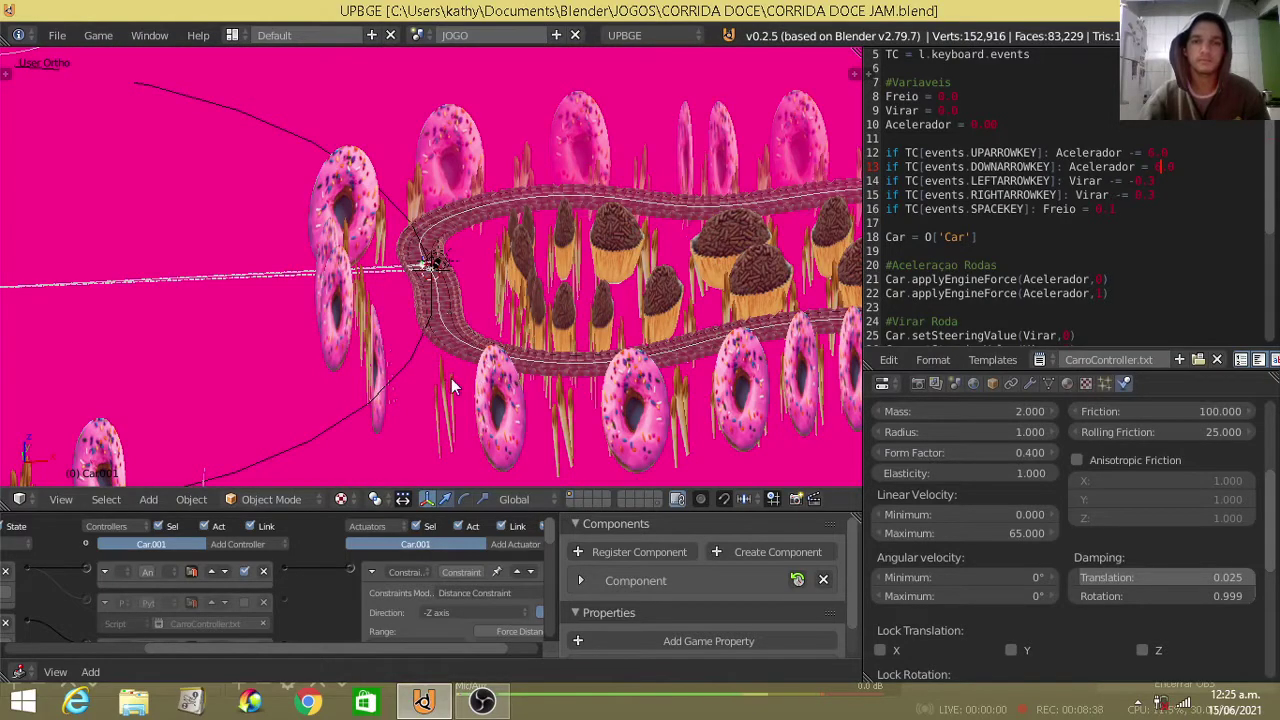
pyautogui.scroll(-5, 451, 378)
pyautogui.scroll(3, 480, 367)
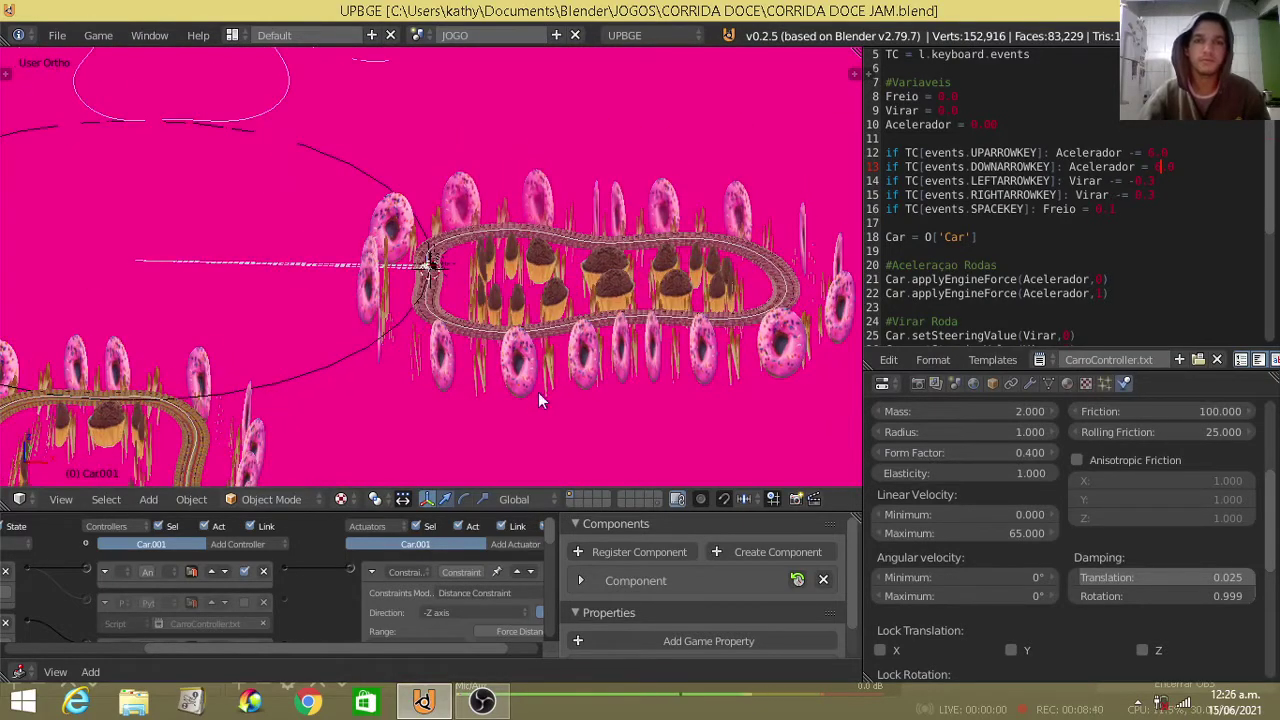
pyautogui.moveTo(538, 400)
pyautogui.mouseDown(button='middle')
pyautogui.moveTo(289, 277)
pyautogui.moveTo(586, 303)
pyautogui.moveTo(399, 450)
pyautogui.moveTo(370, 413)
pyautogui.mouseUp(button='middle')
pyautogui.moveTo(250, 460); pyautogui.dragTo(510, 282, button='middle')
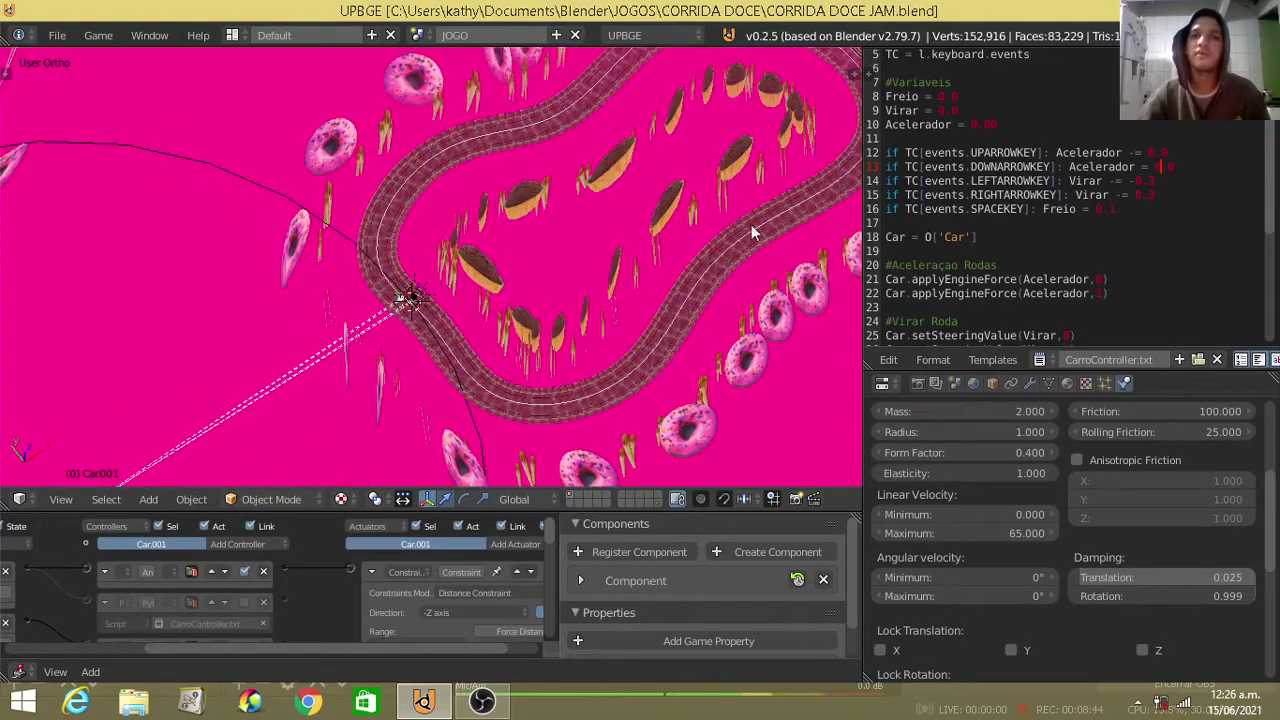
pyautogui.scroll(-3, 751, 224)
pyautogui.moveTo(512, 360); pyautogui.dragTo(501, 377, button='middle')
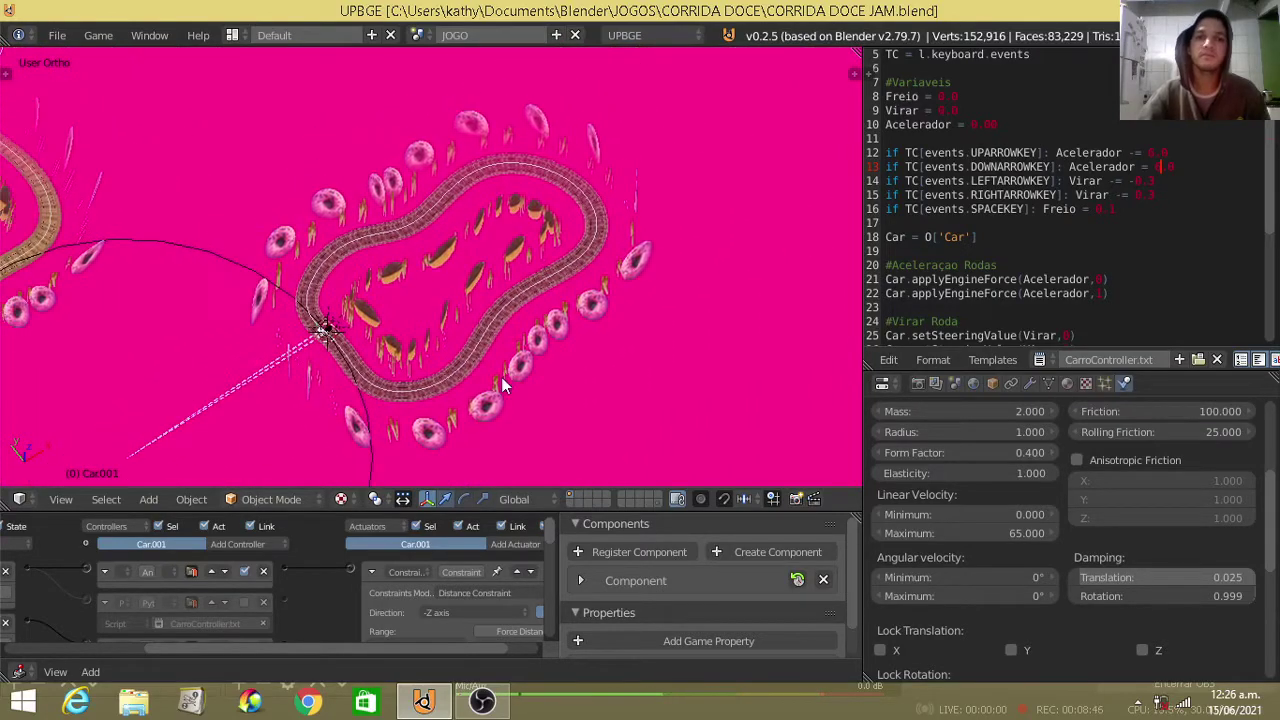
pyautogui.scroll(1, 501, 377)
pyautogui.scroll(2, 501, 377)
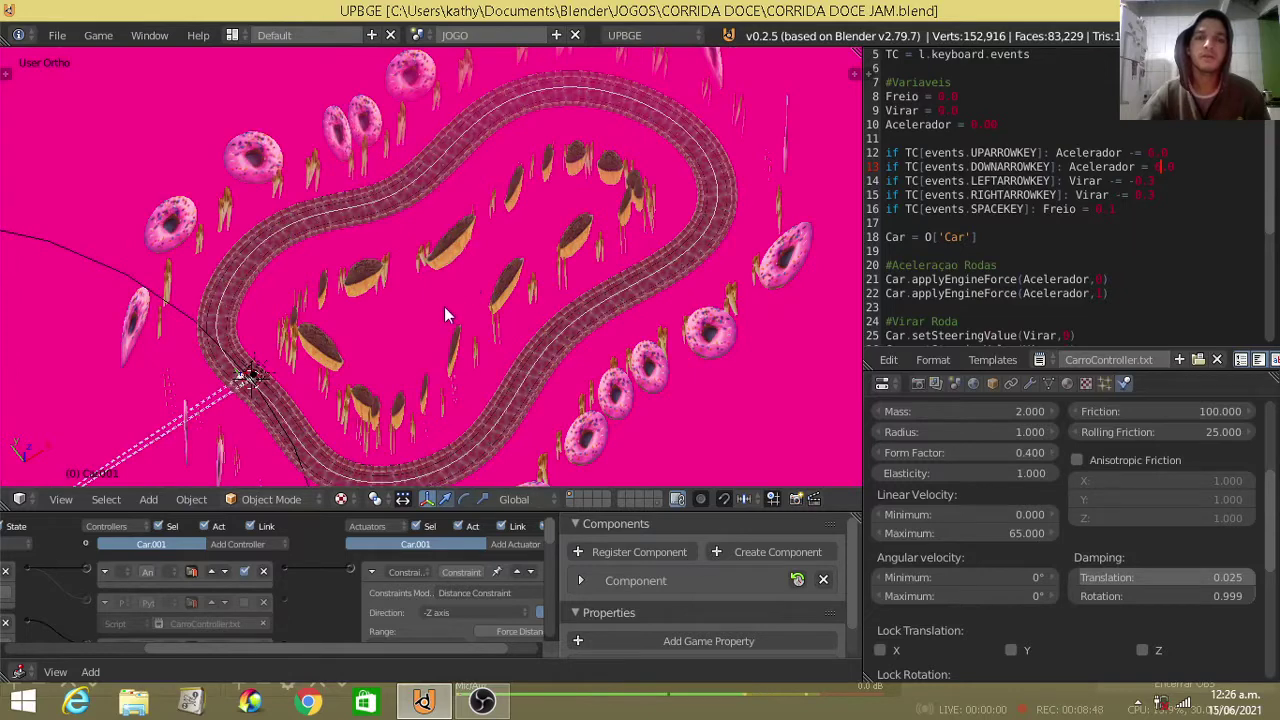
pyautogui.moveTo(444, 314); pyautogui.dragTo(414, 330, button='middle')
pyautogui.scroll(-3, 536, 323)
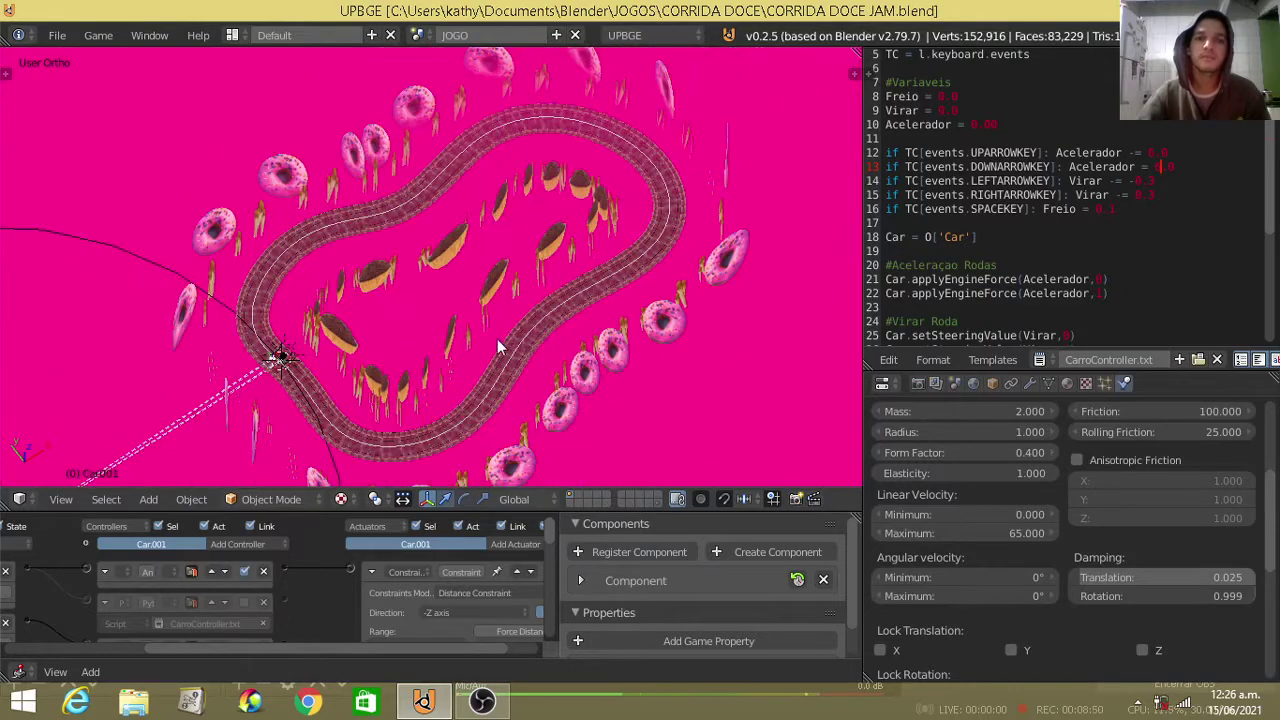
pyautogui.moveTo(497, 339); pyautogui.dragTo(563, 296, button='middle')
pyautogui.scroll(3, 585, 287)
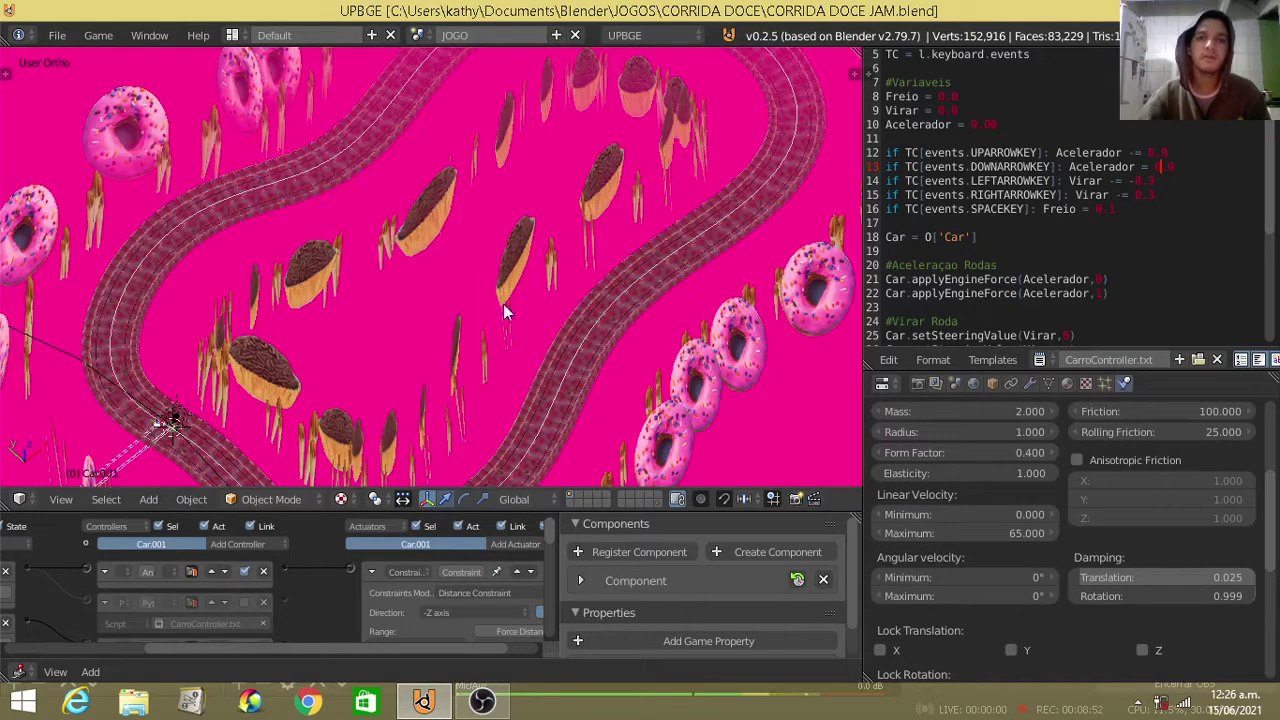
pyautogui.scroll(-2, 116, 387)
pyautogui.moveTo(116, 387); pyautogui.dragTo(555, 168, button='middle')
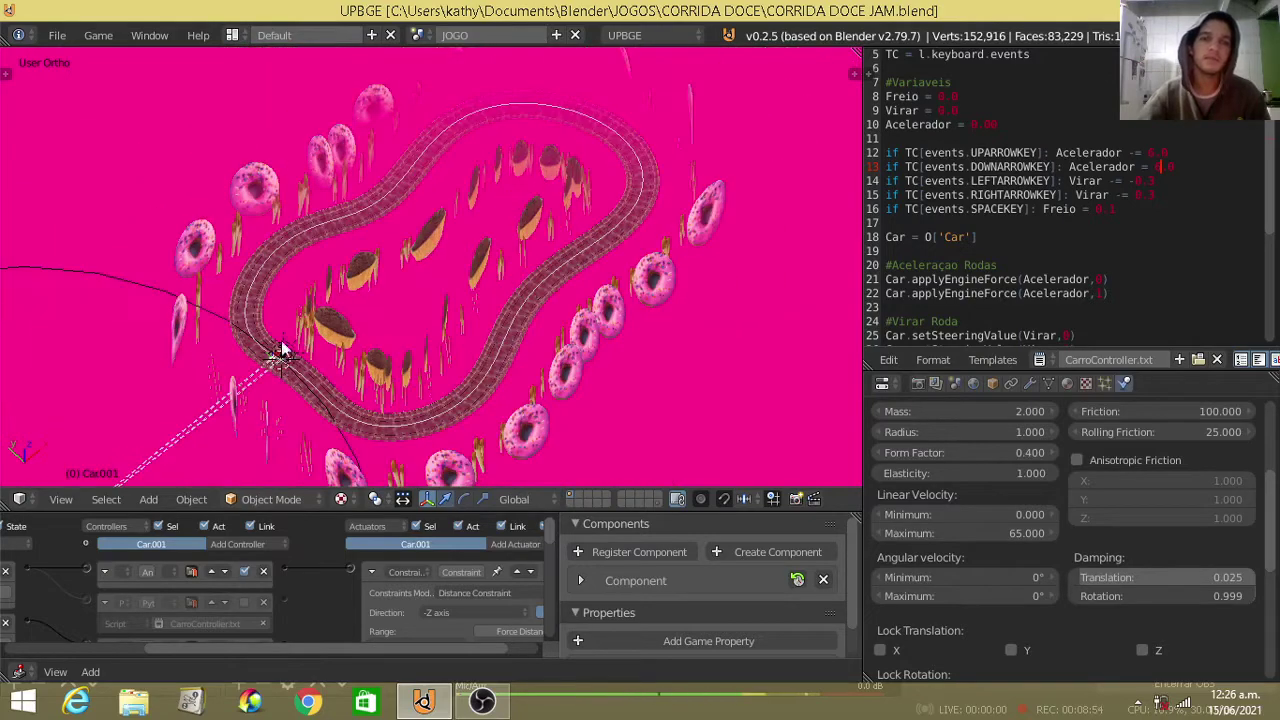
pyautogui.moveTo(282, 350)
pyautogui.mouseDown(button='middle')
pyautogui.moveTo(344, 352)
pyautogui.moveTo(483, 252)
pyautogui.mouseUp(button='middle')
pyautogui.scroll(3, 455, 307)
pyautogui.scroll(2, 640, 280)
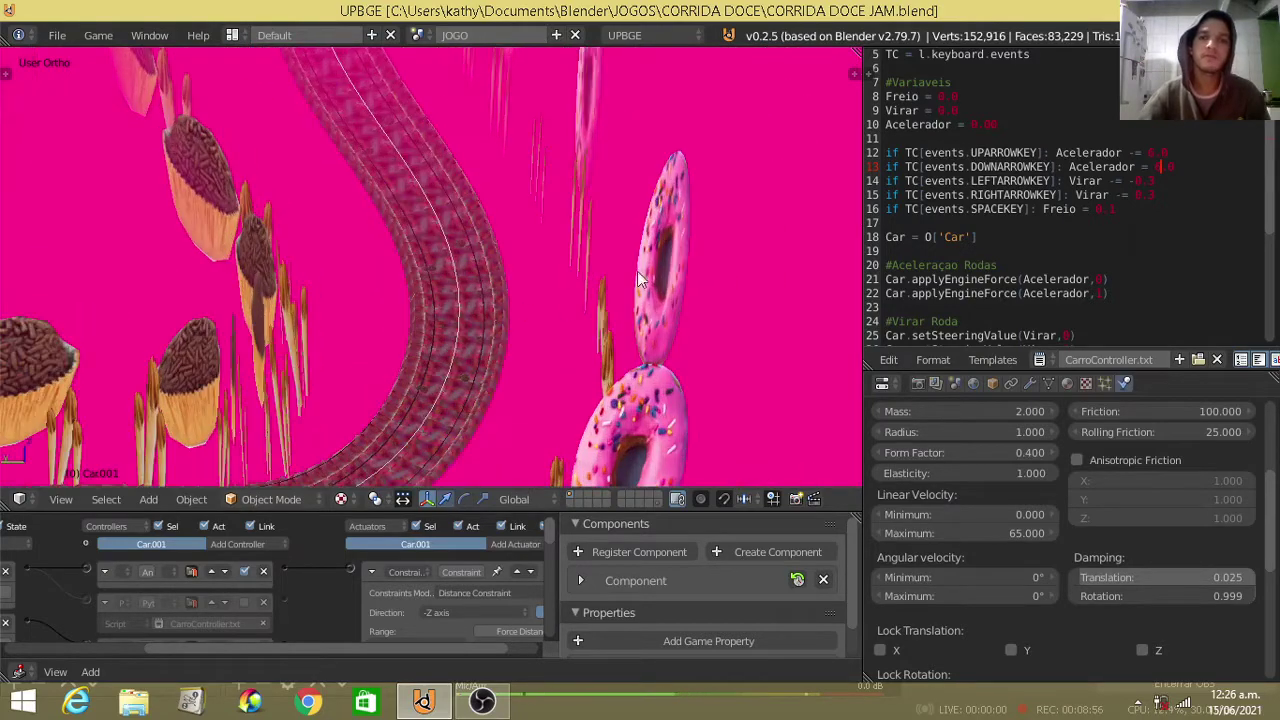
# - Select the donut Plane.005 beside the track, then tilt the view over the track loops
pyautogui.rightClick(628, 289)
pyautogui.scroll(-2, 631, 293)
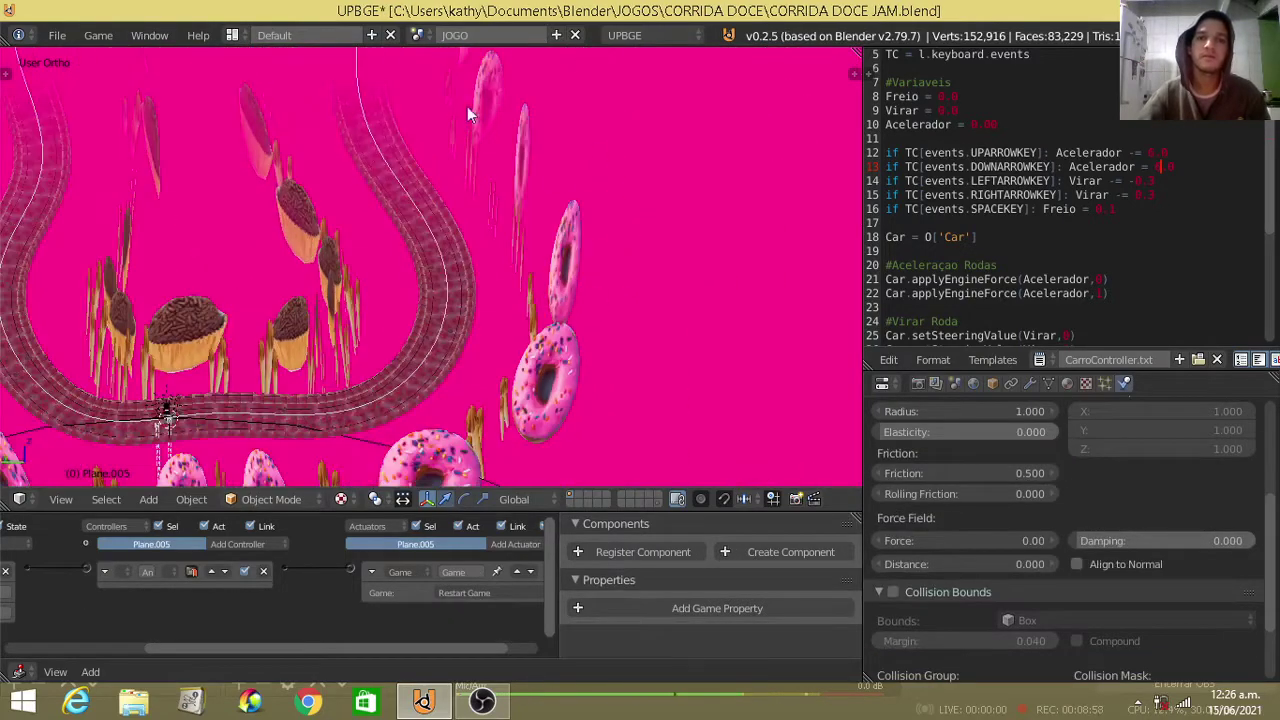
pyautogui.scroll(-2, 403, 308)
pyautogui.moveTo(403, 308)
pyautogui.mouseDown(button='middle')
pyautogui.moveTo(307, 346)
pyautogui.moveTo(153, 325)
pyautogui.moveTo(193, 290)
pyautogui.moveTo(194, 241)
pyautogui.mouseUp(button='middle')
pyautogui.scroll(-2, 156, 323)
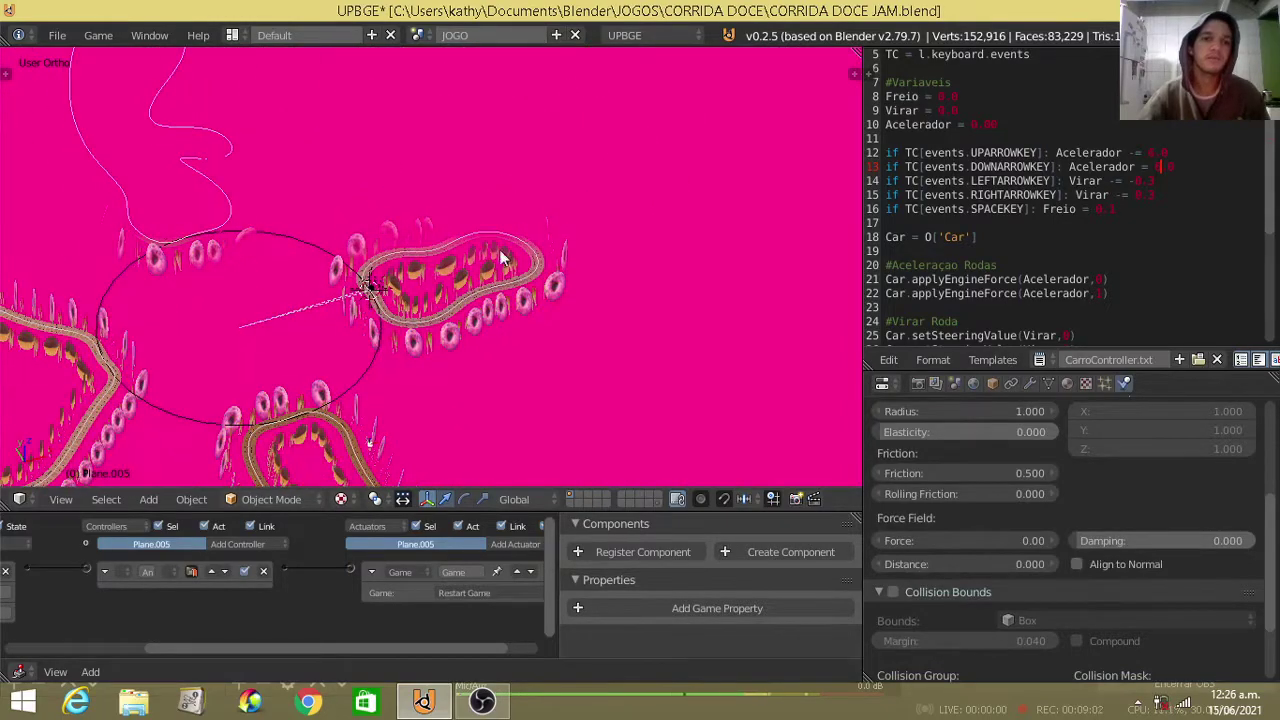
pyautogui.moveTo(503, 258); pyautogui.dragTo(418, 305, button='middle')
pyautogui.moveTo(330, 370)
pyautogui.mouseDown(button='middle')
pyautogui.moveTo(395, 347)
pyautogui.moveTo(506, 173)
pyautogui.moveTo(353, 371)
pyautogui.mouseUp(button='middle')
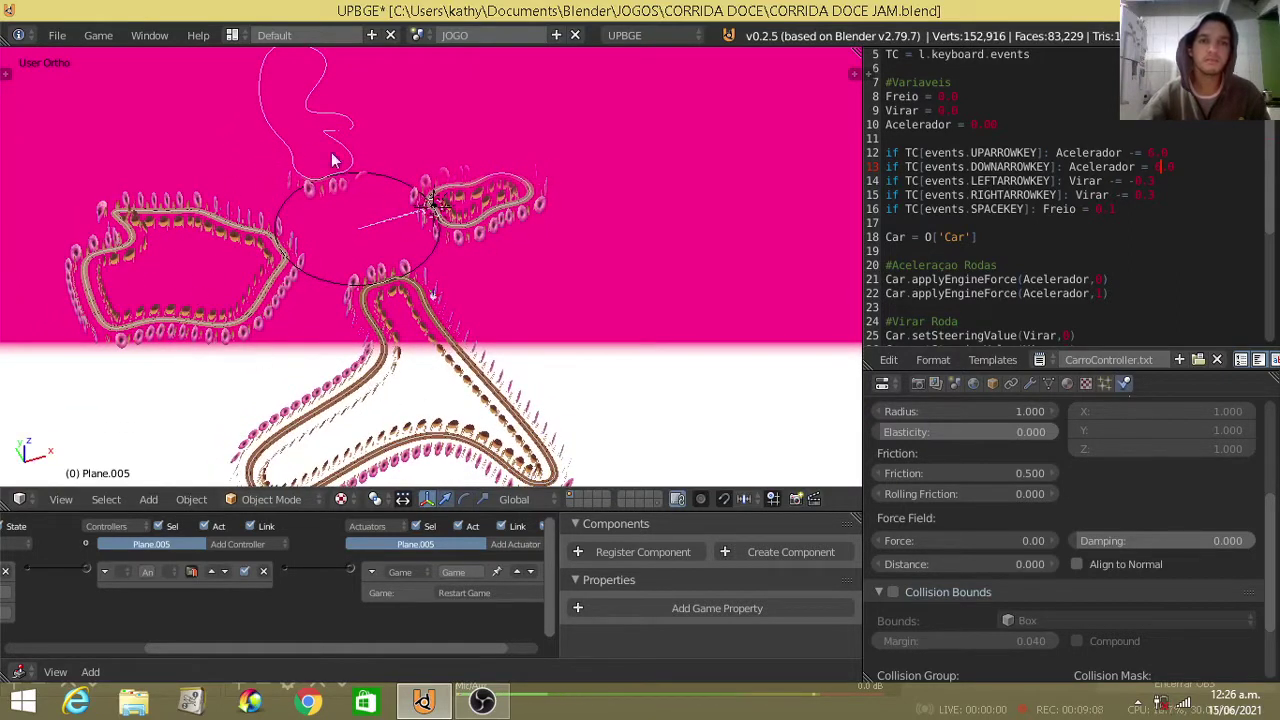
pyautogui.scroll(2, 280, 370)
pyautogui.scroll(2, 320, 395)
pyautogui.scroll(2, 360, 415)
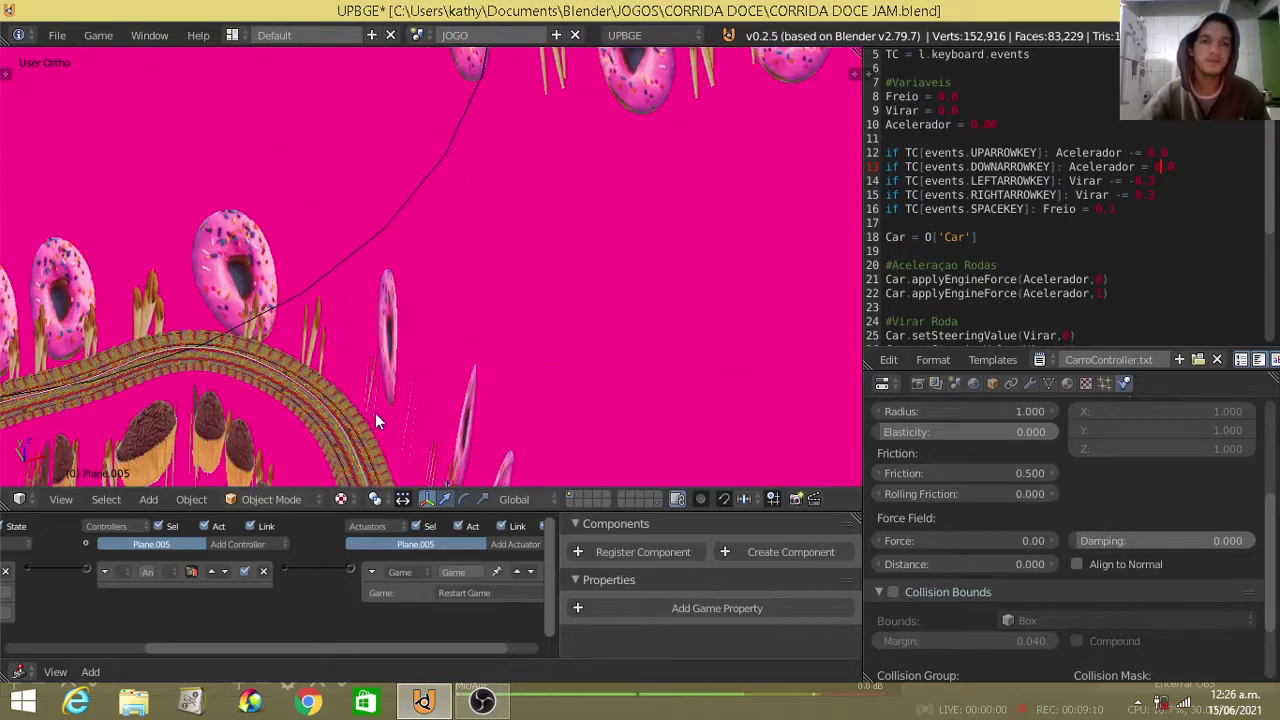
pyautogui.scroll(2, 351, 412)
# - Orbit and zoom past the muffins to frame the whole track ring
pyautogui.moveTo(351, 412)
pyautogui.mouseDown(button='middle')
pyautogui.moveTo(503, 297)
pyautogui.moveTo(660, 297)
pyautogui.mouseUp(button='middle')
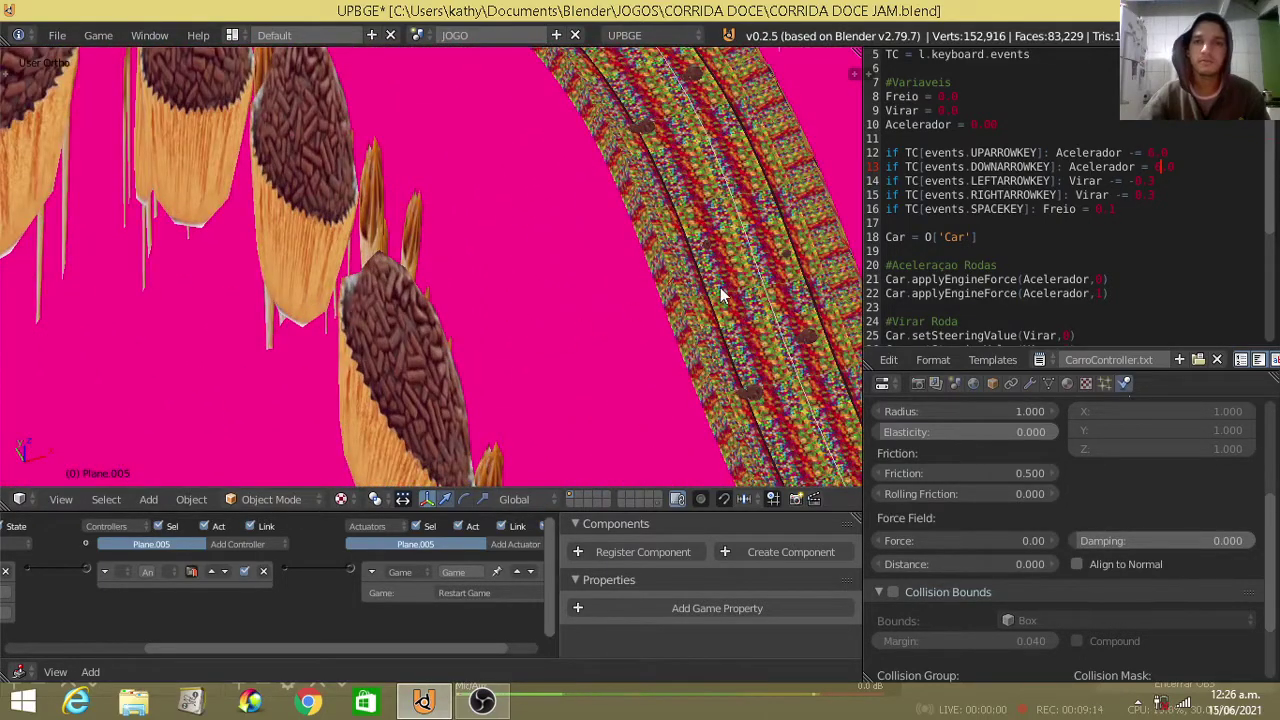
pyautogui.scroll(-3, 722, 295)
pyautogui.scroll(-2, 722, 295)
pyautogui.moveTo(722, 295)
pyautogui.mouseDown(button='middle')
pyautogui.moveTo(512, 408)
pyautogui.moveTo(455, 338)
pyautogui.mouseUp(button='middle')
pyautogui.moveTo(233, 207); pyautogui.dragTo(615, 271, button='middle')
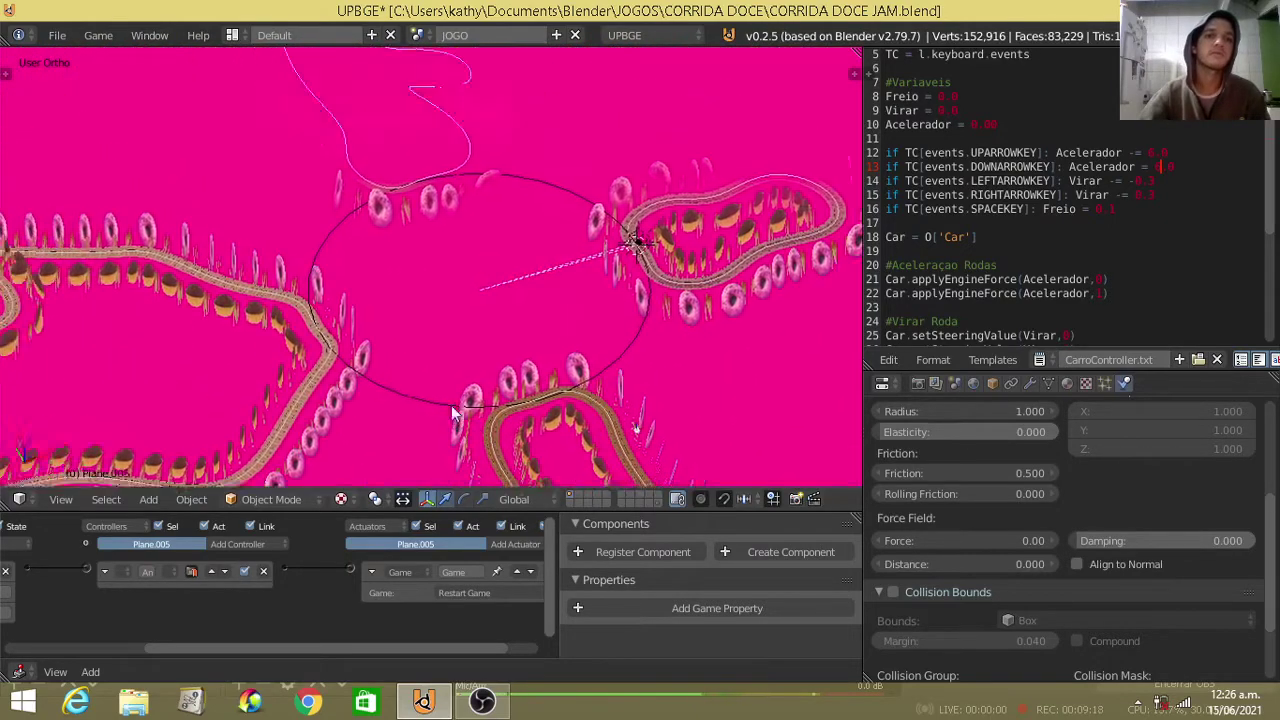
pyautogui.scroll(5, 615, 271)
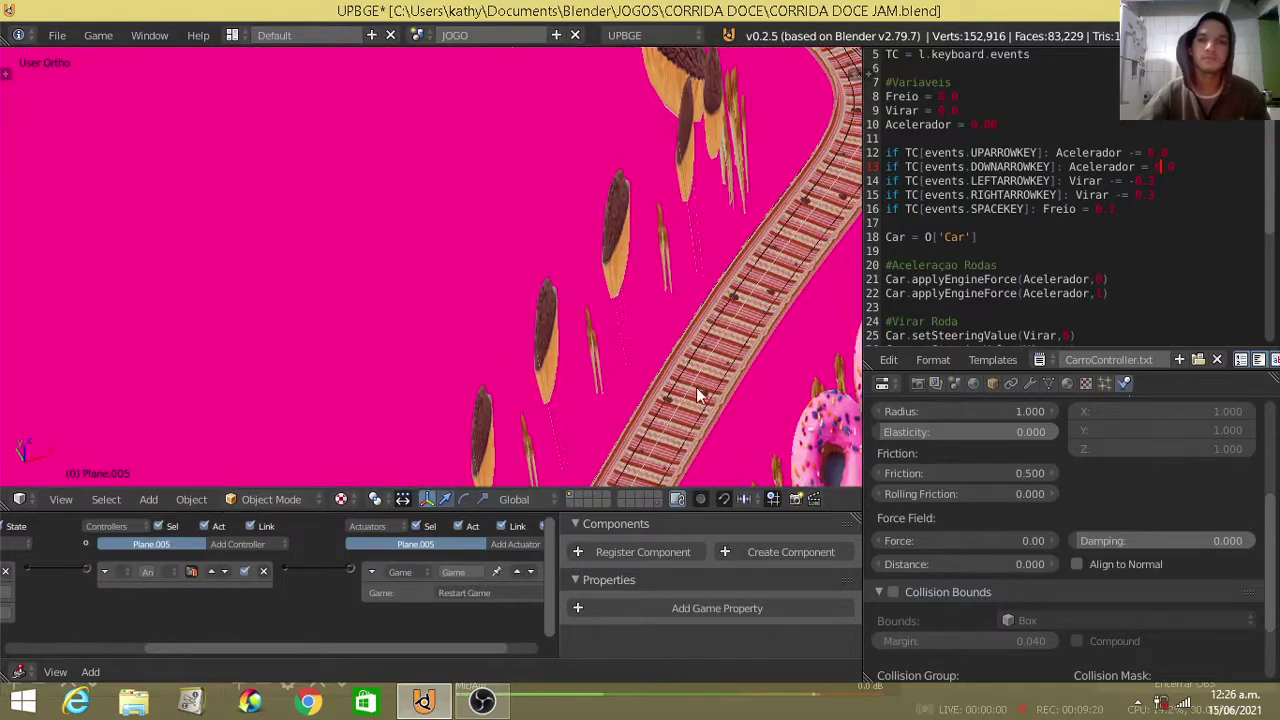
pyautogui.scroll(-2, 697, 400)
pyautogui.scroll(-3, 685, 293)
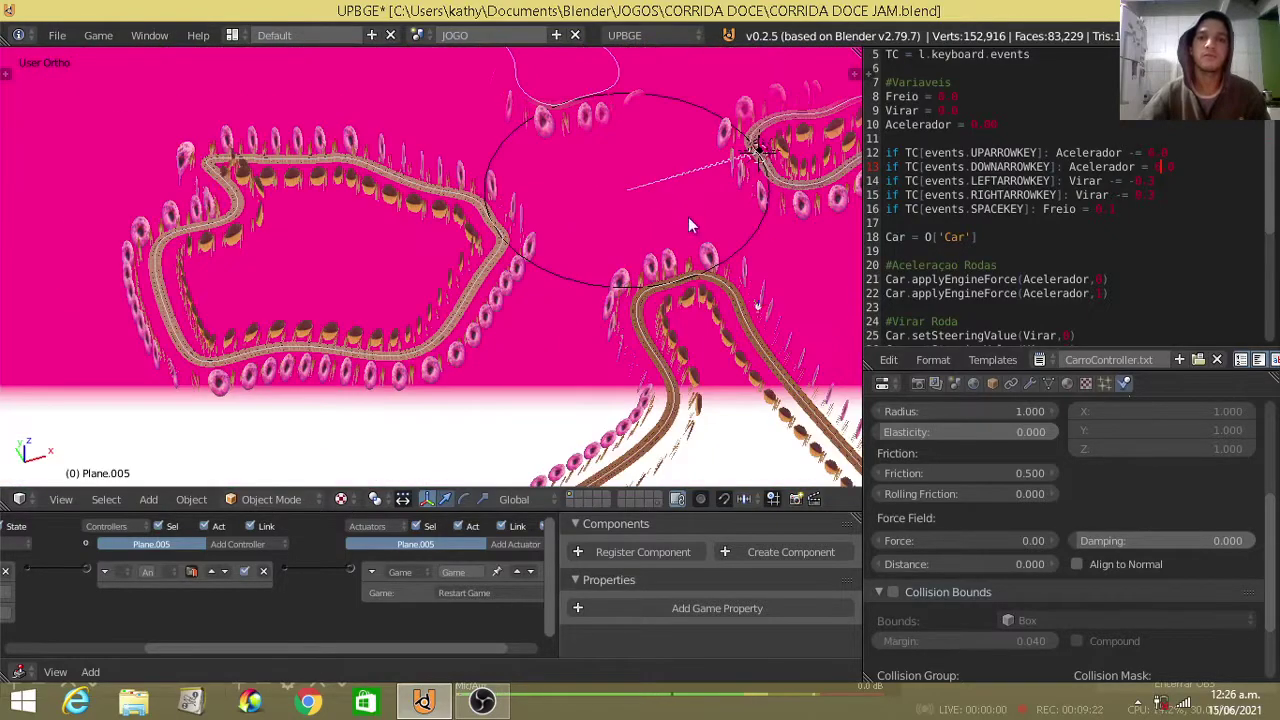
pyautogui.scroll(2, 600, 245)
pyautogui.scroll(2, 661, 191)
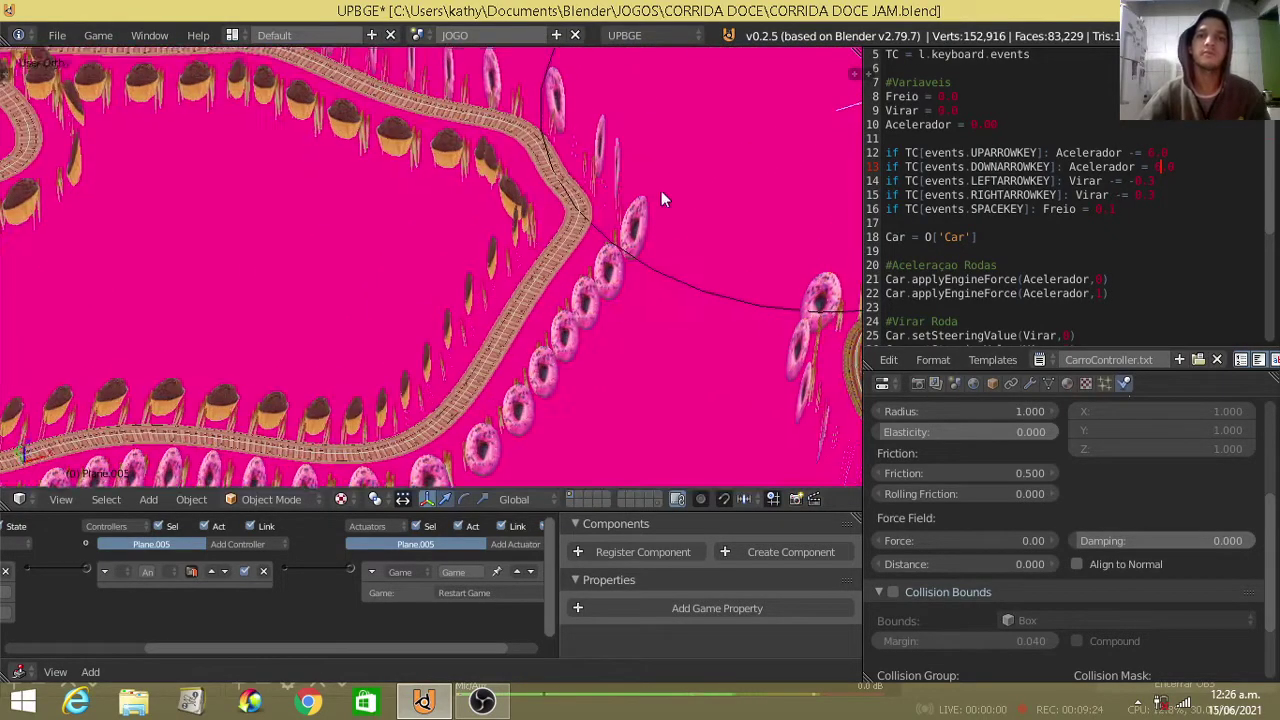
pyautogui.scroll(1, 661, 191)
pyautogui.scroll(1, 570, 365)
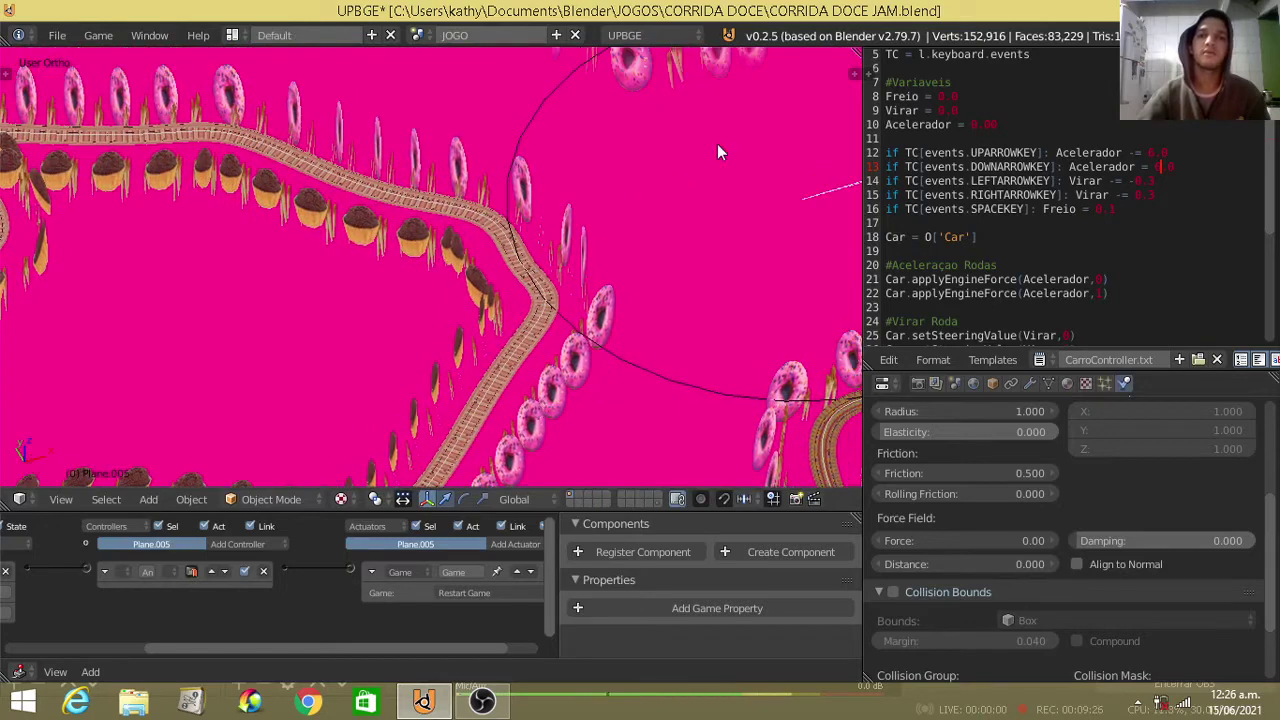
pyautogui.scroll(1, 615, 326)
pyautogui.scroll(1, 619, 362)
pyautogui.scroll(1, 625, 300)
pyautogui.scroll(1, 656, 103)
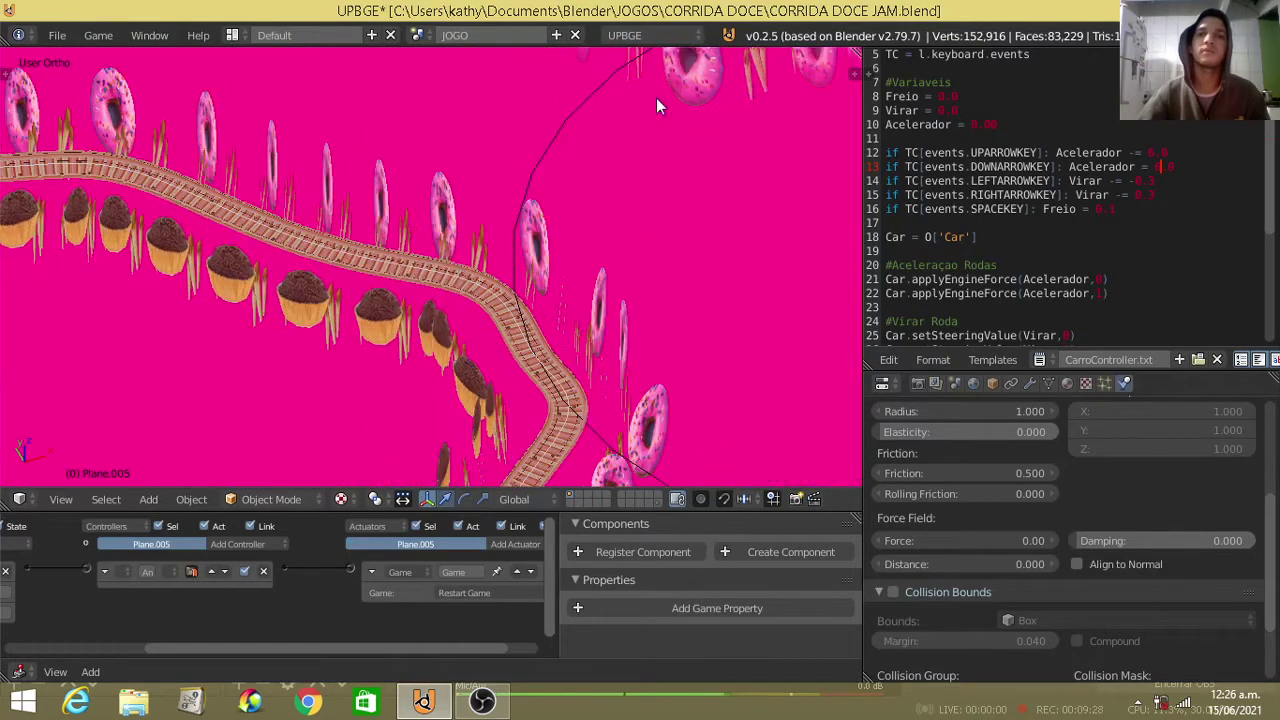
pyautogui.scroll(1, 689, 231)
pyautogui.scroll(2, 640, 323)
pyautogui.scroll(1, 640, 323)
pyautogui.scroll(1, 702, 283)
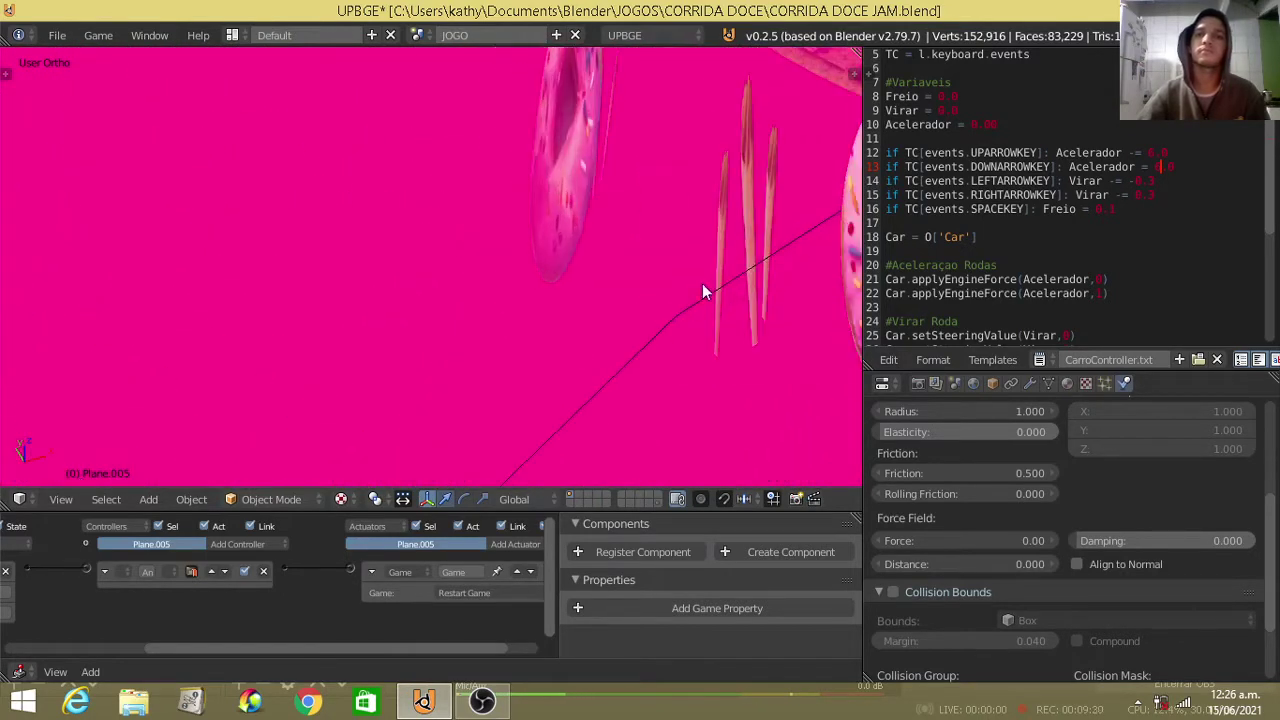
pyautogui.scroll(-1, 702, 283)
pyautogui.moveTo(709, 263)
pyautogui.mouseDown(button='middle')
pyautogui.moveTo(475, 446)
pyautogui.moveTo(342, 430)
pyautogui.moveTo(635, 388)
pyautogui.moveTo(475, 341)
pyautogui.mouseUp(button='middle')
pyautogui.scroll(1, 637, 387)
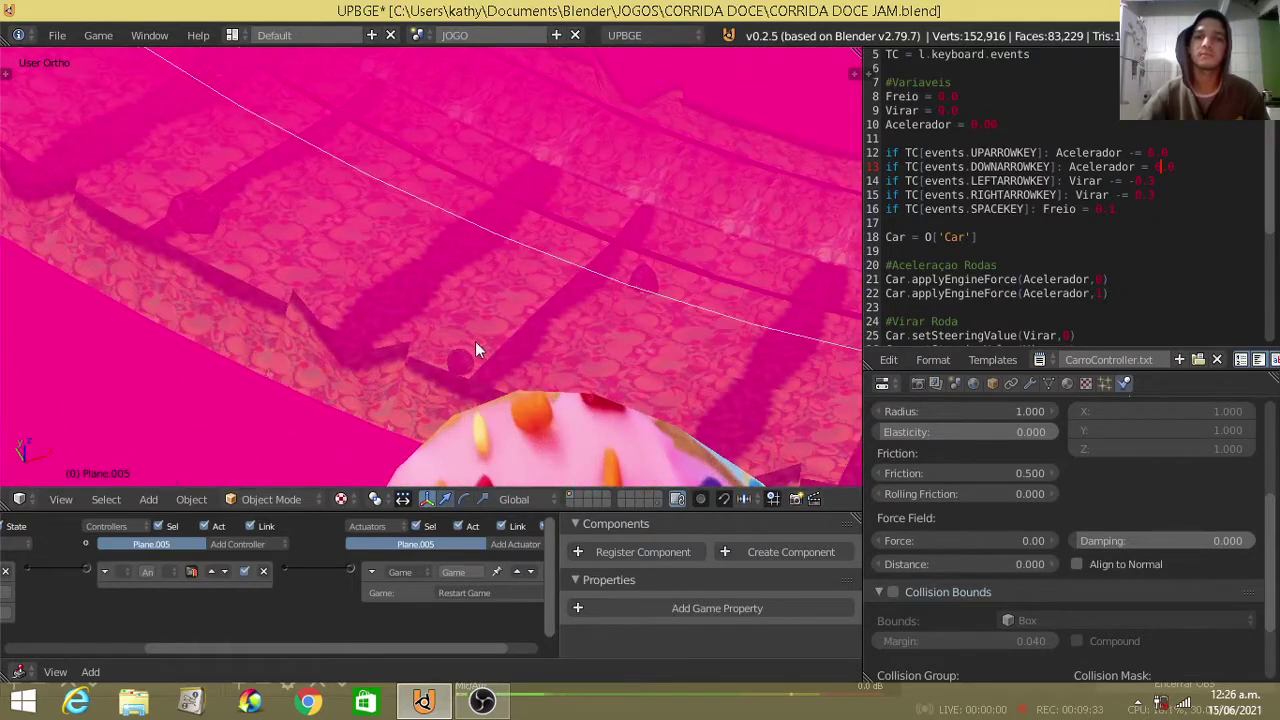
pyautogui.click(62, 500)
# - View the scene through the Active Camera, then play-test the car with P and stop with Esc
pyautogui.moveTo(260, 346)
pyautogui.click(390, 367)
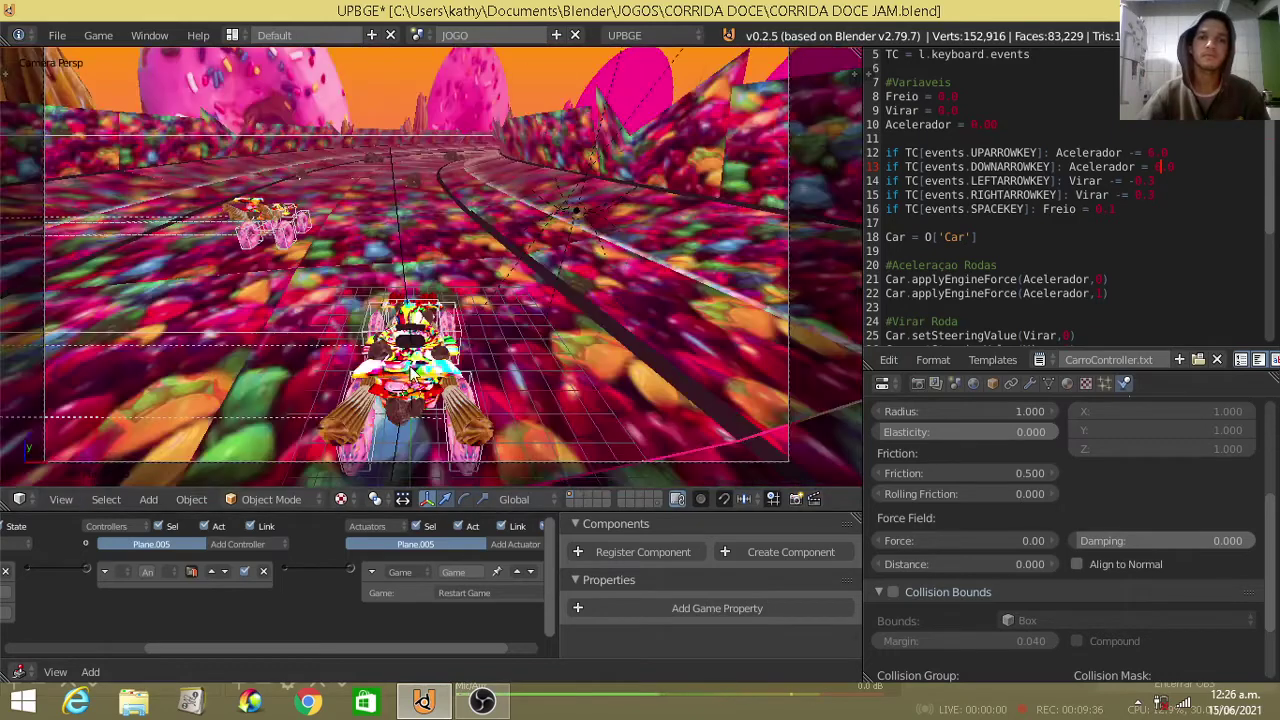
pyautogui.scroll(-1, 414, 371)
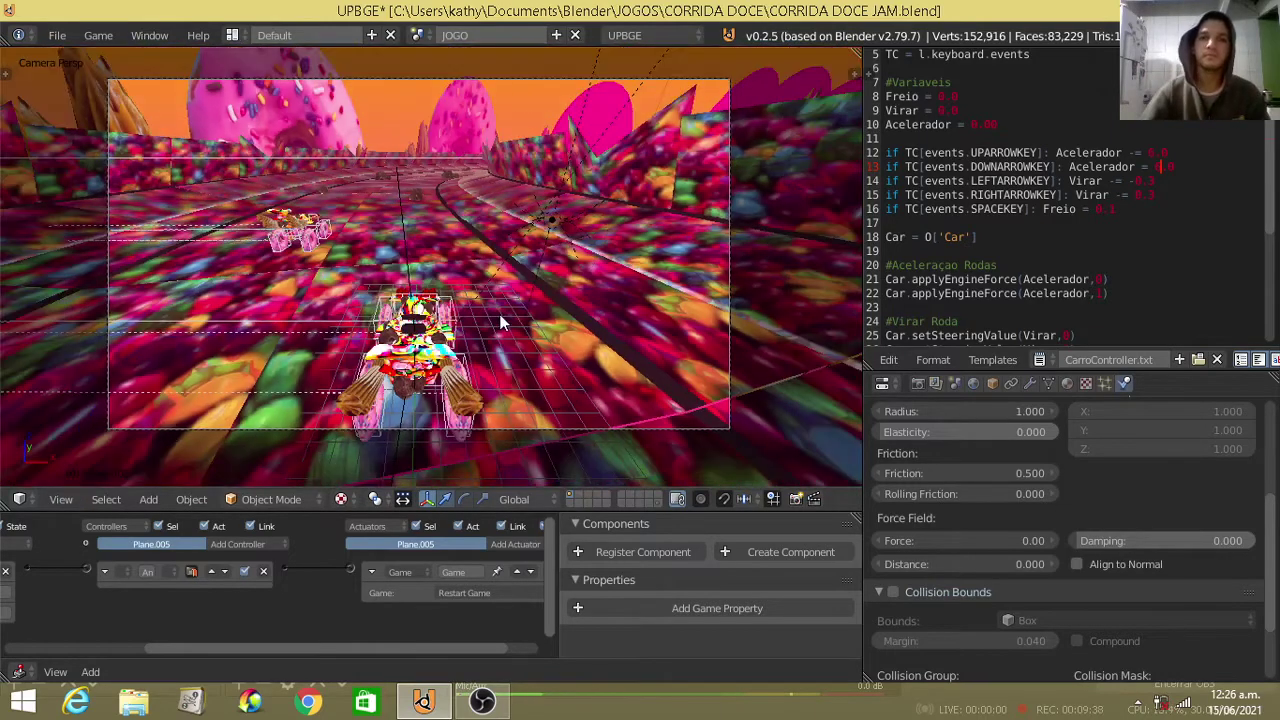
pyautogui.press('p')
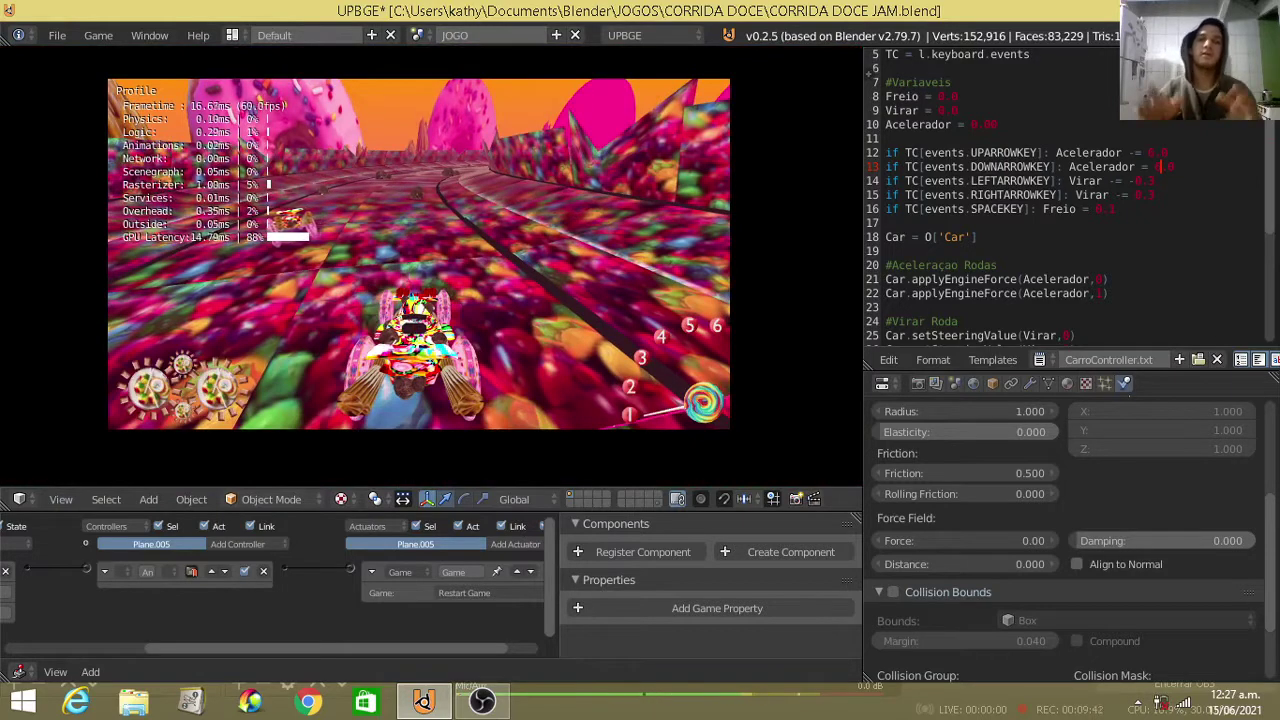
pyautogui.press('Escape')
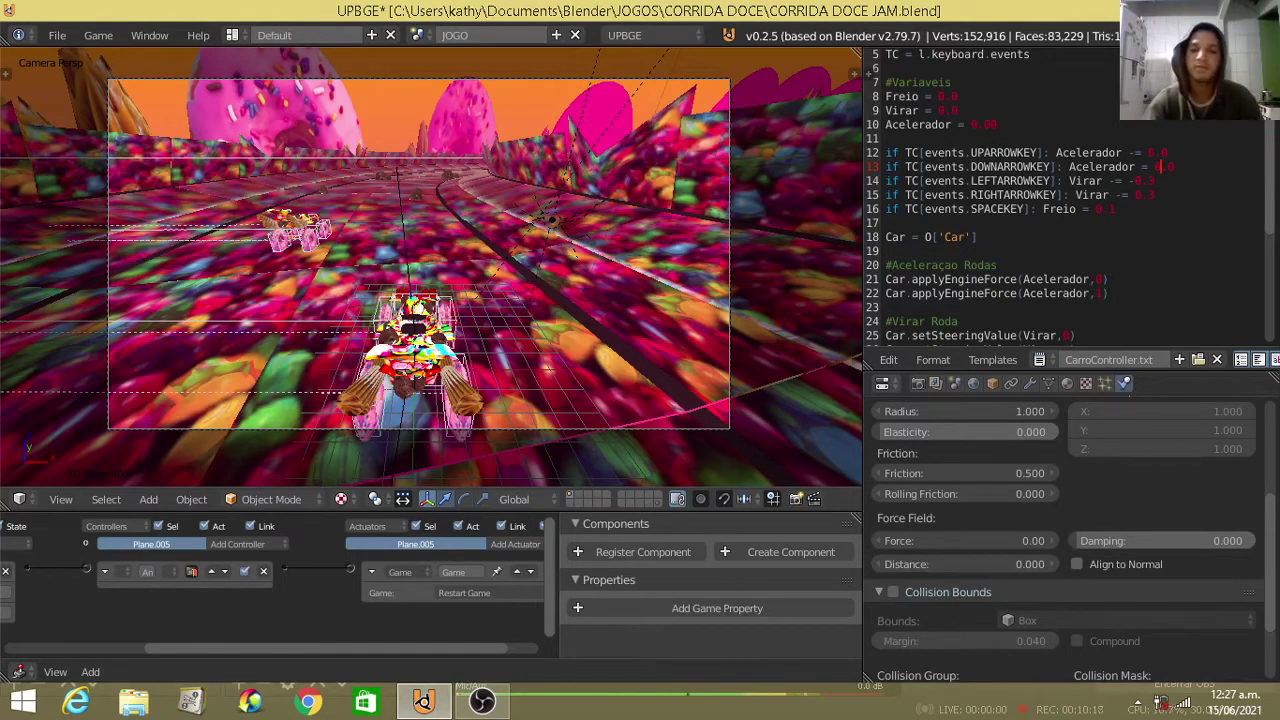
pyautogui.press('p')
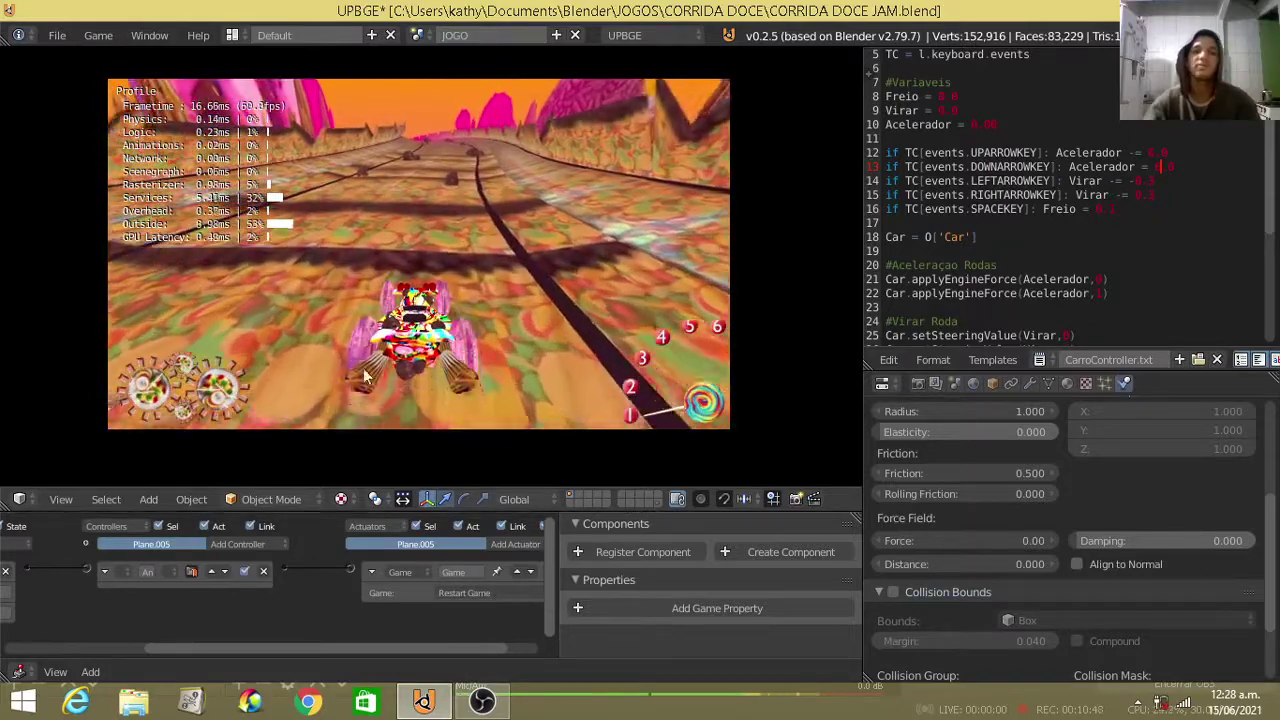
pyautogui.press('Escape')
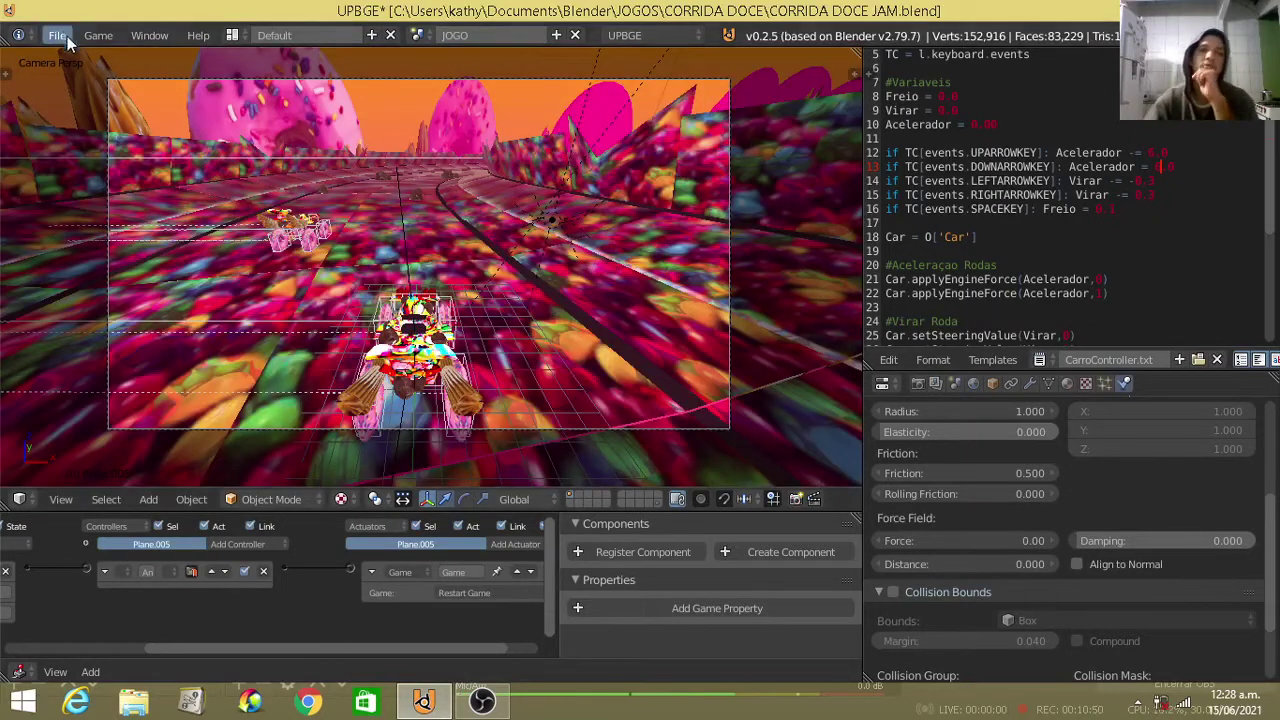
# - Orbit out of the camera view and zoom around the donut- and cupcake-lined track loop
pyautogui.moveTo(306, 185)
pyautogui.mouseDown(button='middle')
pyautogui.moveTo(403, 297)
pyautogui.moveTo(628, 340)
pyautogui.mouseUp(button='middle')
pyautogui.scroll(-3, 403, 297)
pyautogui.moveTo(256, 342); pyautogui.dragTo(545, 368, button='middle')
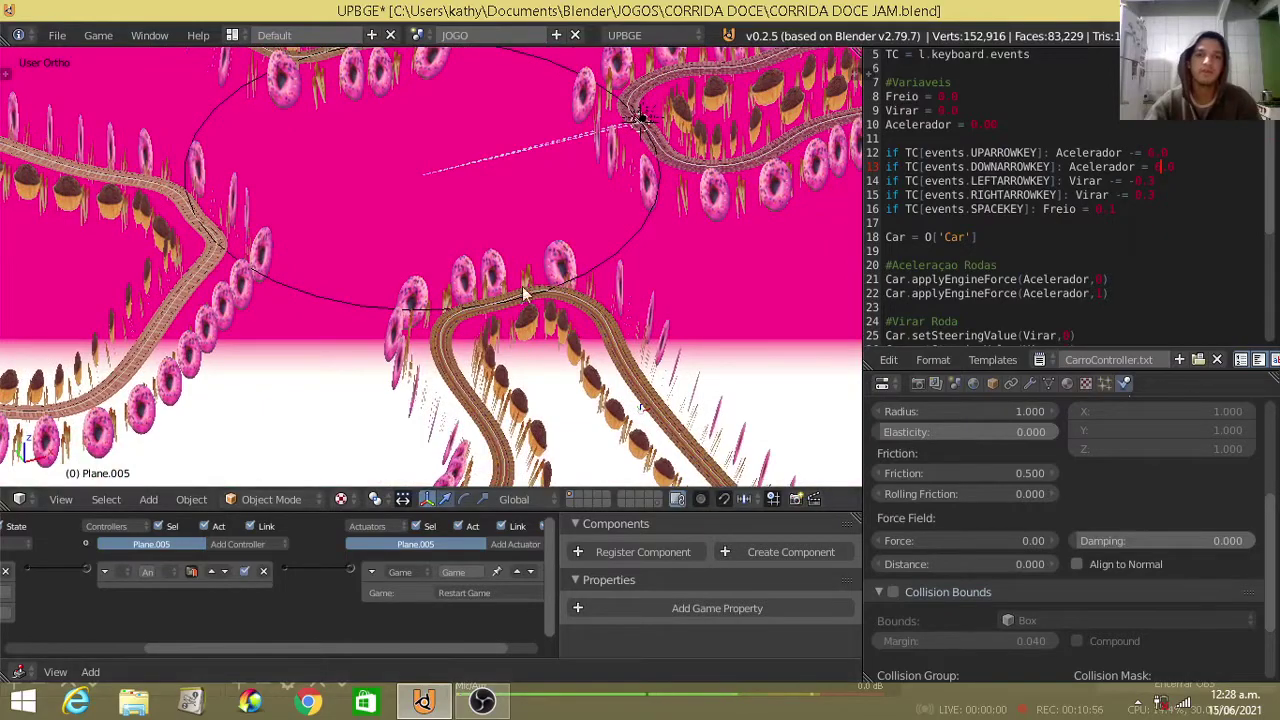
pyautogui.scroll(-3, 613, 349)
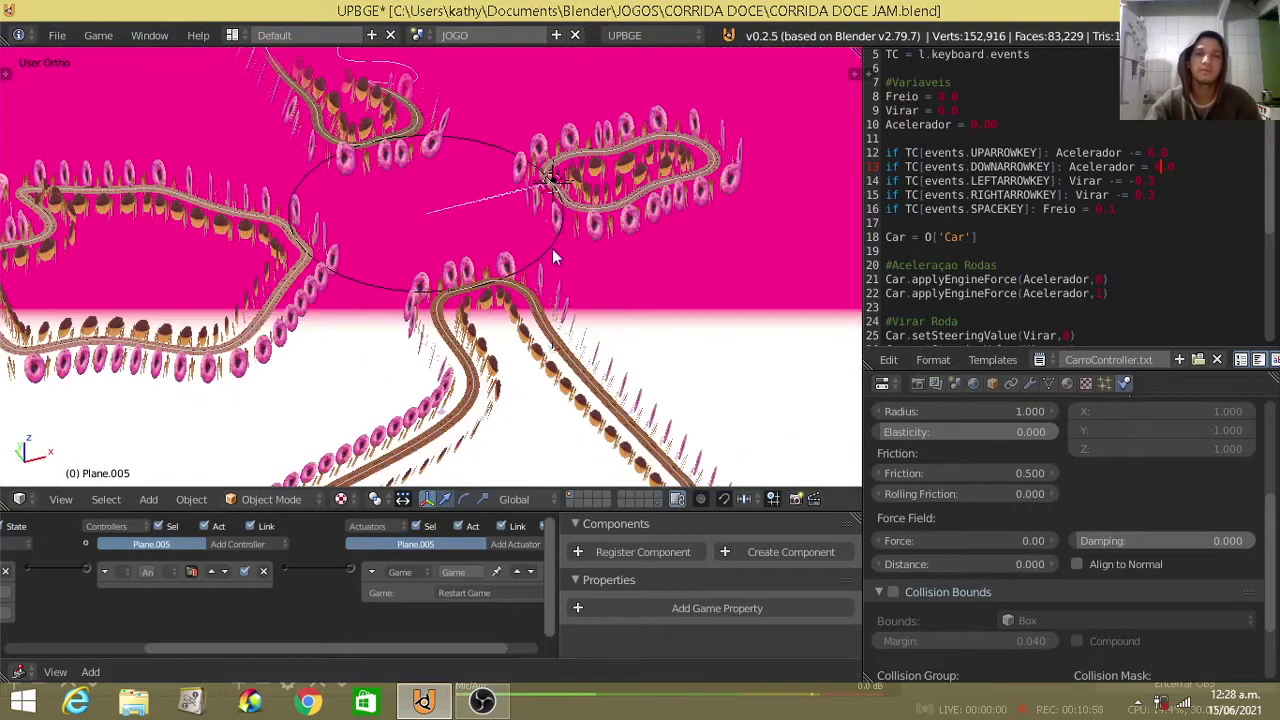
pyautogui.moveTo(553, 257)
pyautogui.mouseDown(button='middle')
pyautogui.moveTo(477, 365)
pyautogui.moveTo(538, 333)
pyautogui.mouseUp(button='middle')
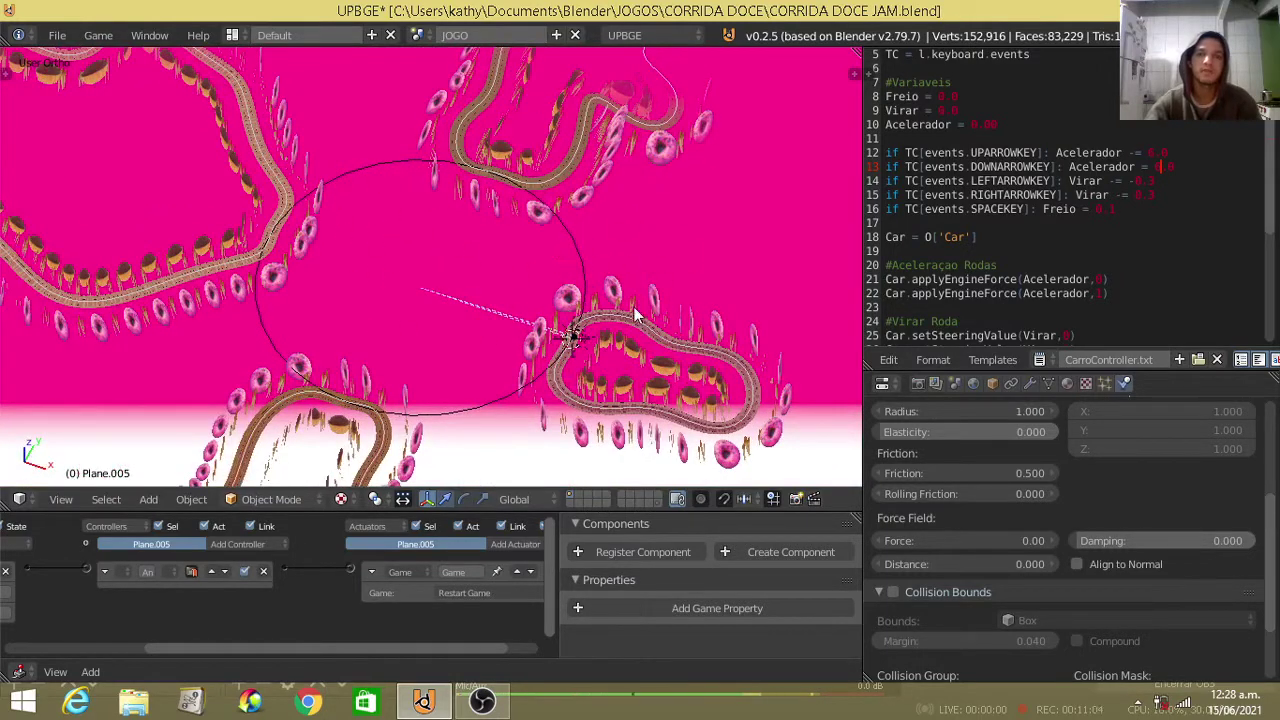
pyautogui.moveTo(676, 383)
pyautogui.mouseDown(button='middle')
pyautogui.moveTo(558, 300)
pyautogui.moveTo(569, 325)
pyautogui.mouseUp(button='middle')
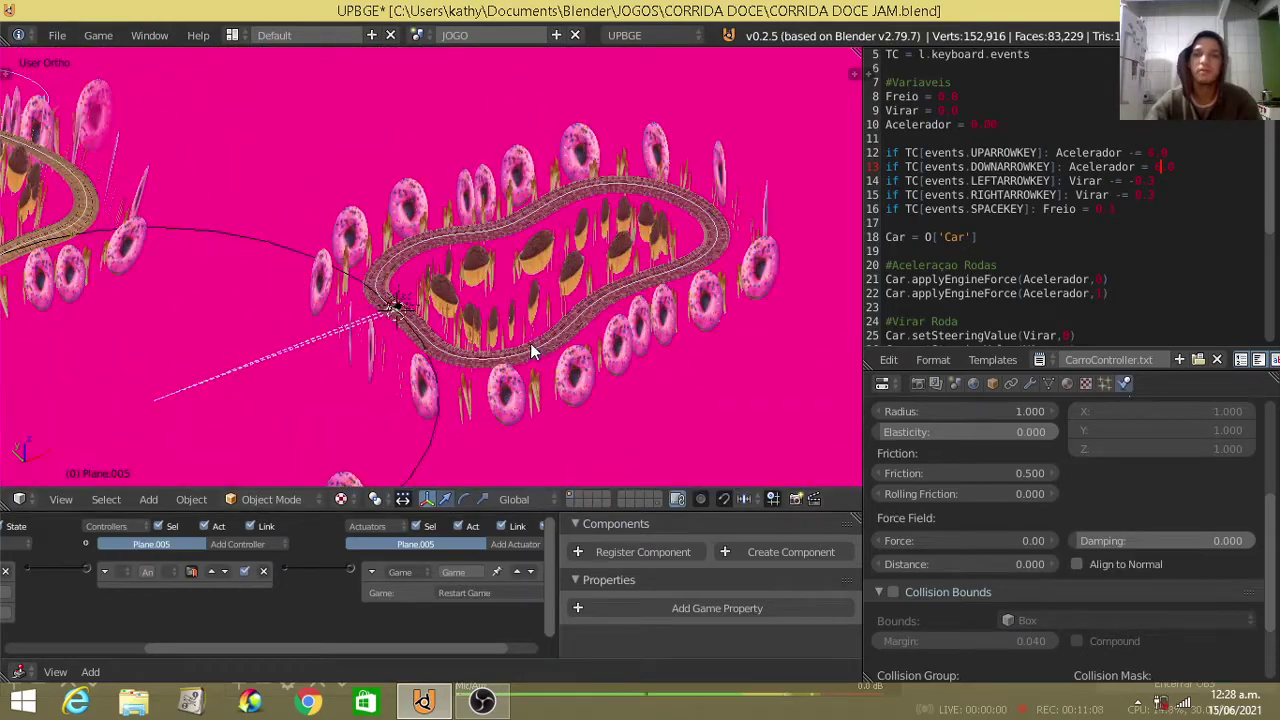
pyautogui.scroll(5, 513, 237)
pyautogui.scroll(3, 447, 345)
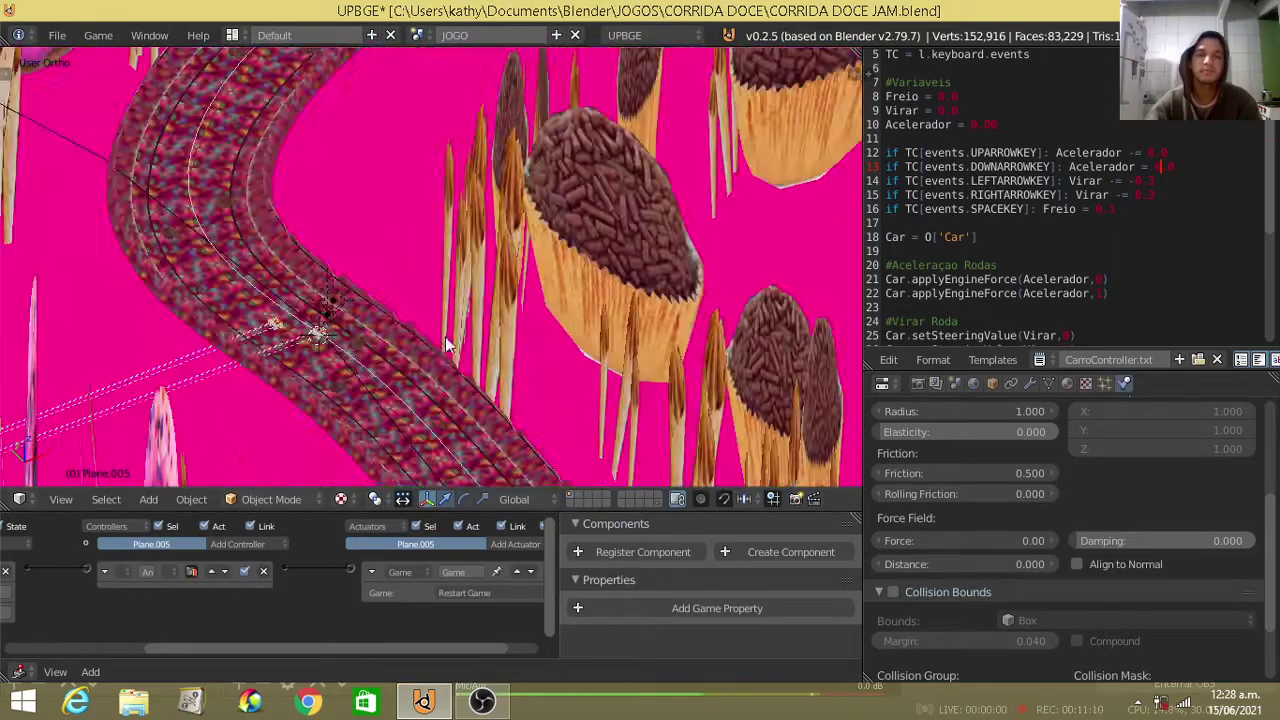
pyautogui.scroll(-5, 150, 420)
pyautogui.moveTo(190, 400); pyautogui.dragTo(229, 368, button='middle')
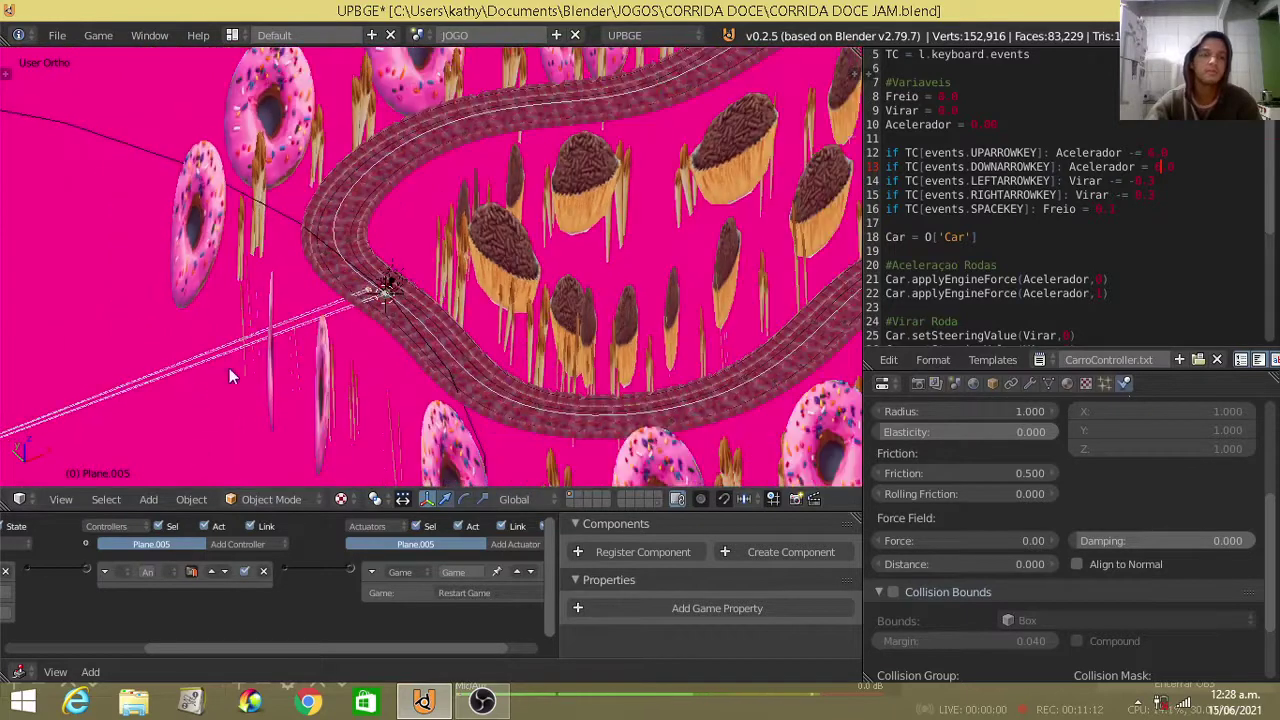